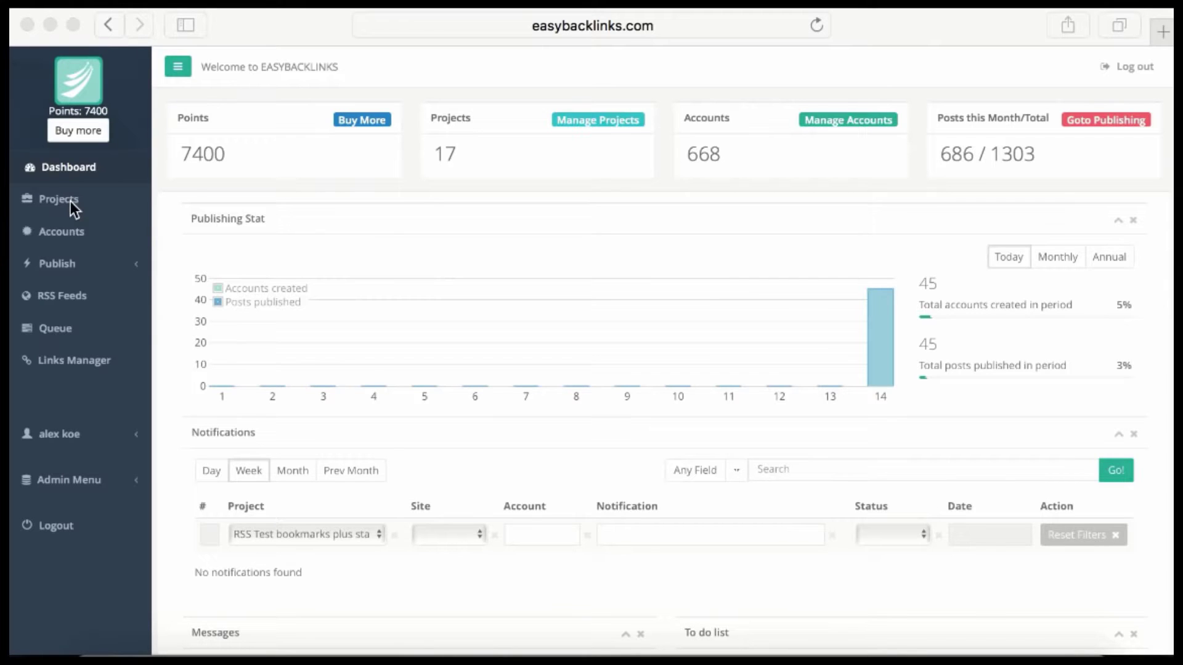
# Step: Go to the Projects list and open the Create New Project dialog
pyautogui.click(64, 200)
pyautogui.click(43, 213)
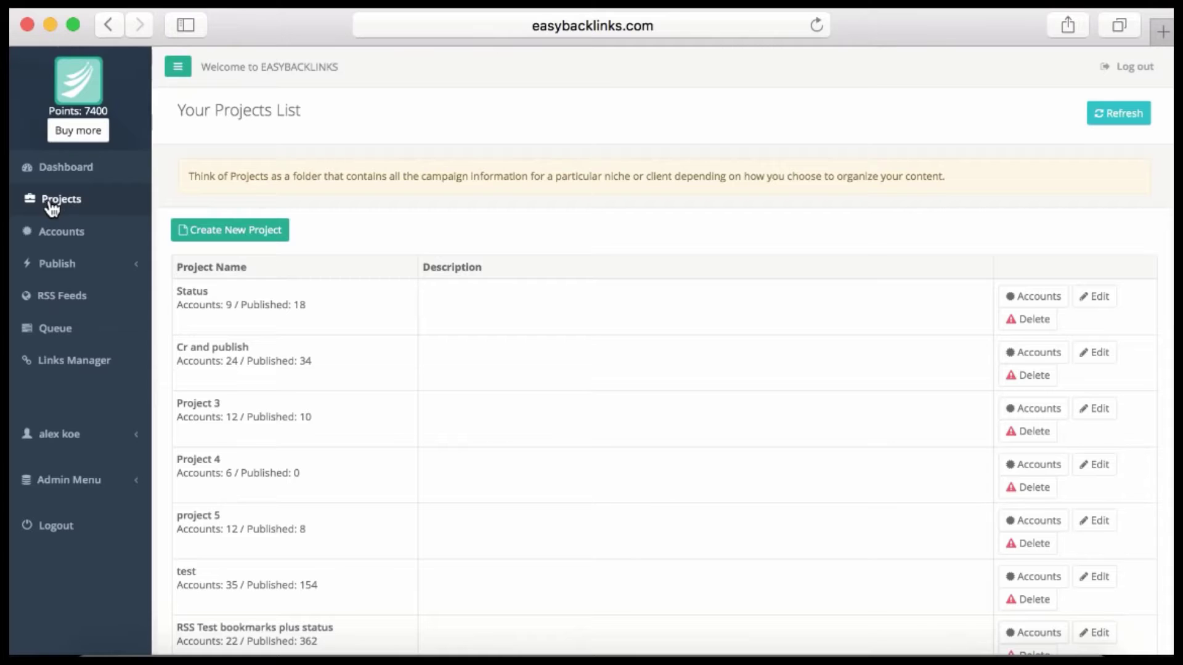
pyautogui.click(237, 249)
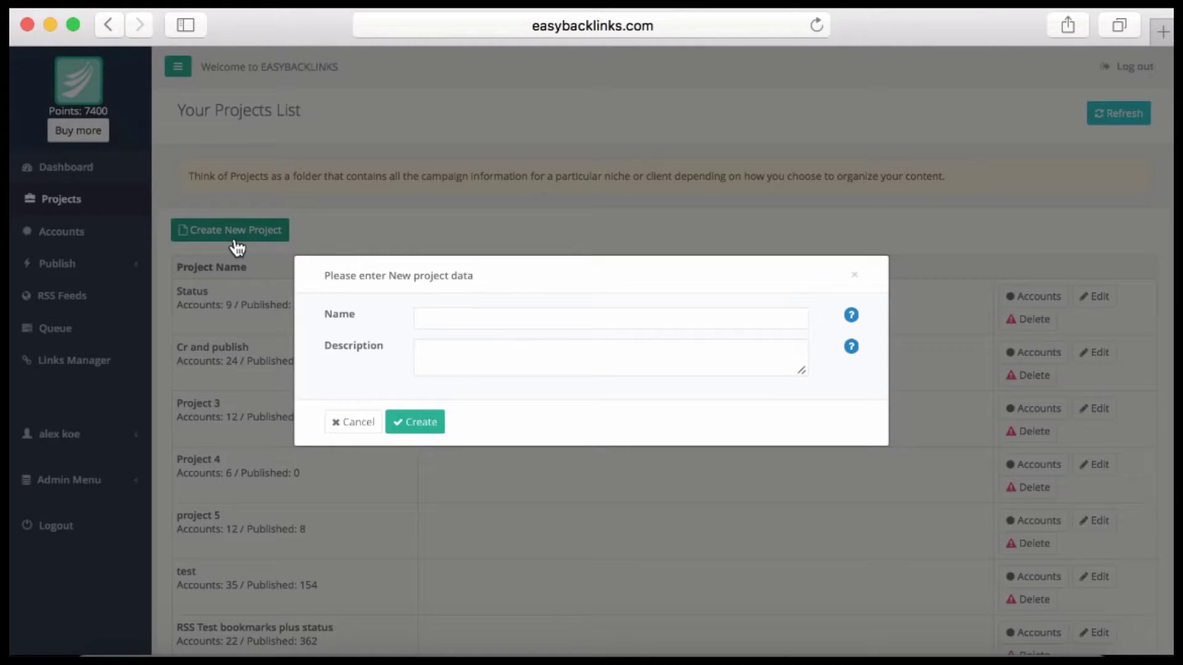
# Step: Create a project named 'Project One' and check its new row in the projects list
pyautogui.click(482, 315)
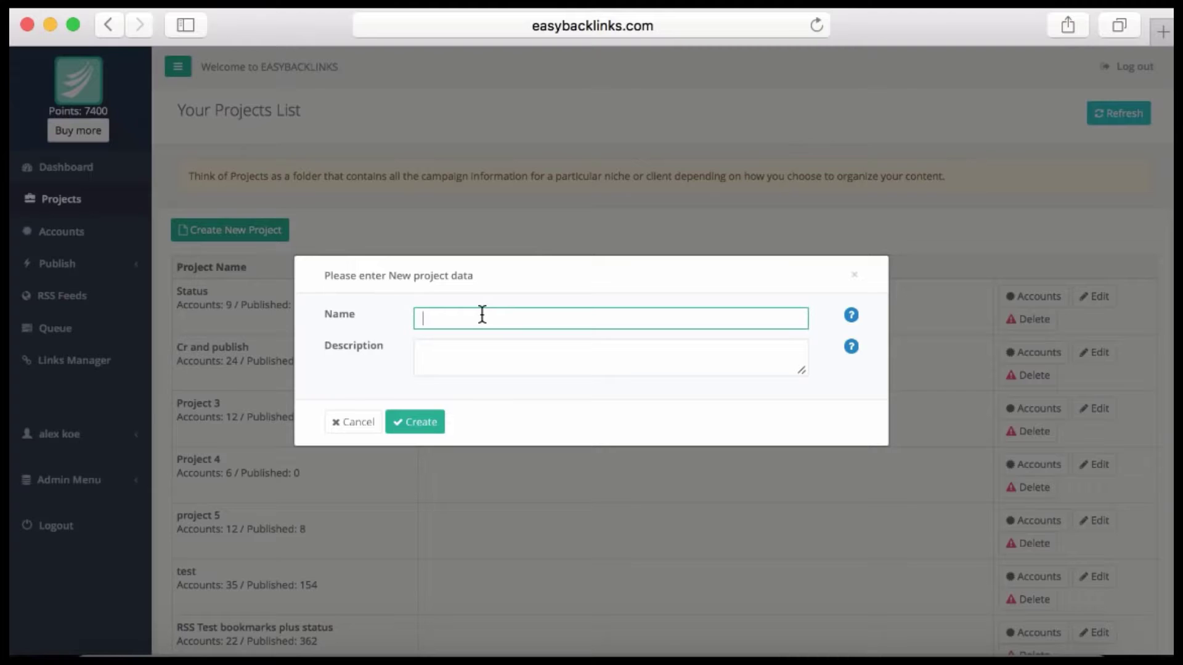
pyautogui.write('Project One')
pyautogui.click(399, 422)
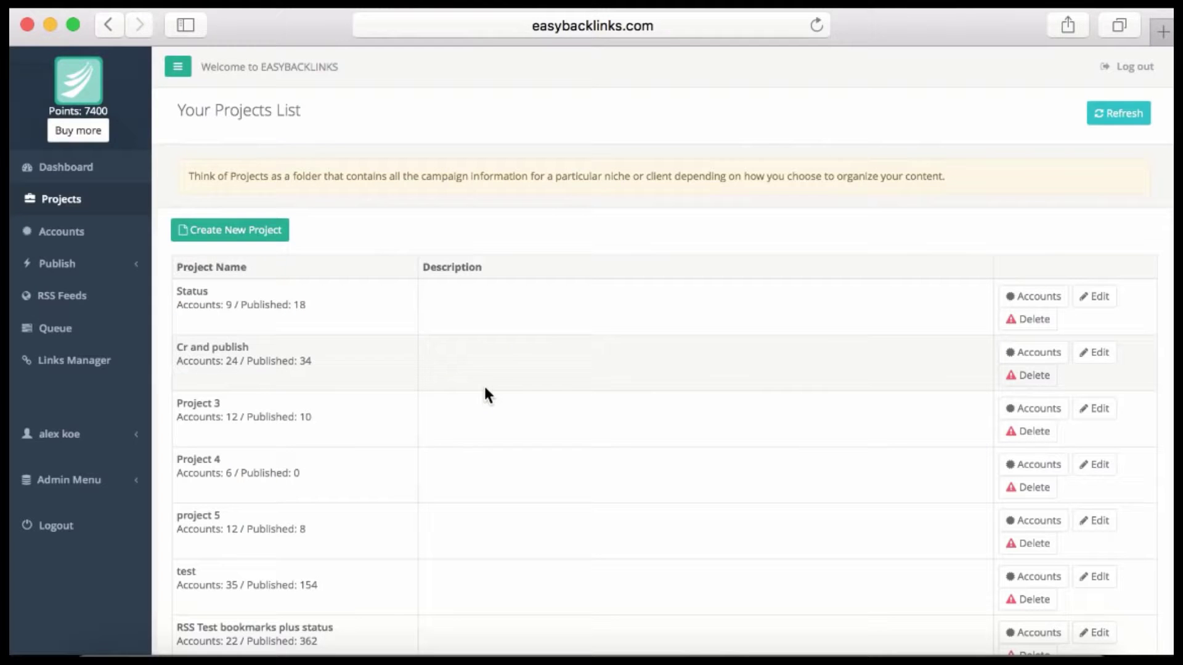
pyautogui.scroll(-10, 515, 354)
pyautogui.scroll(10, 232, 385)
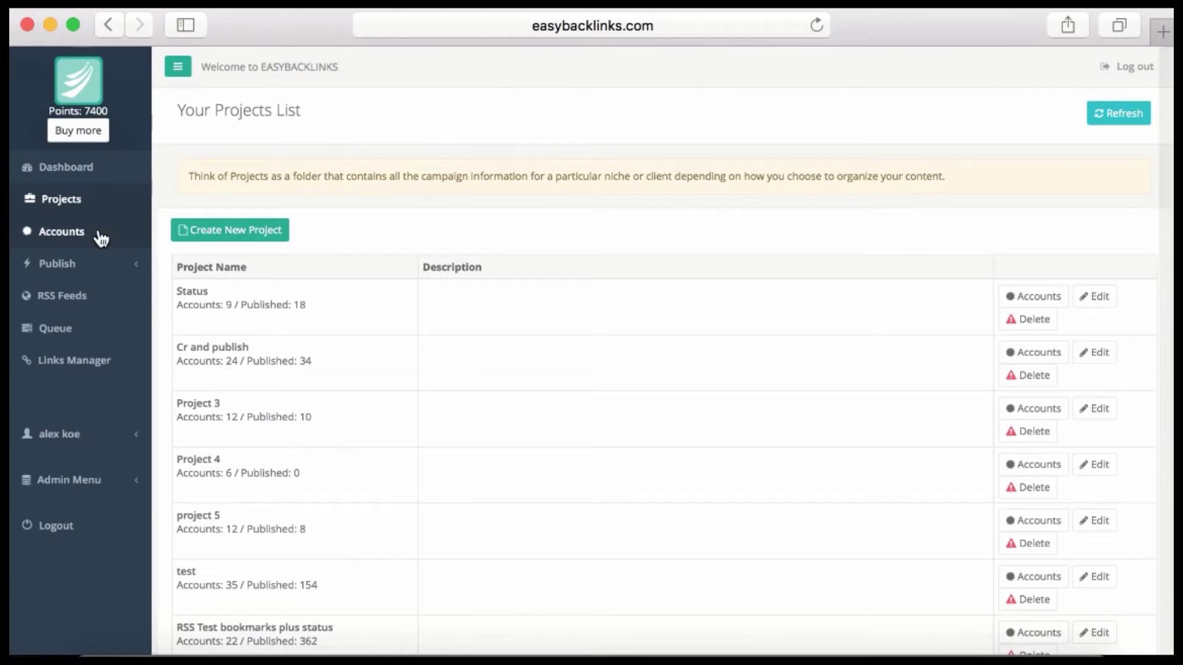
# Step: Make Project One current on the Accounts Desk and scroll its eight status-update sites
pyautogui.click(79, 234)
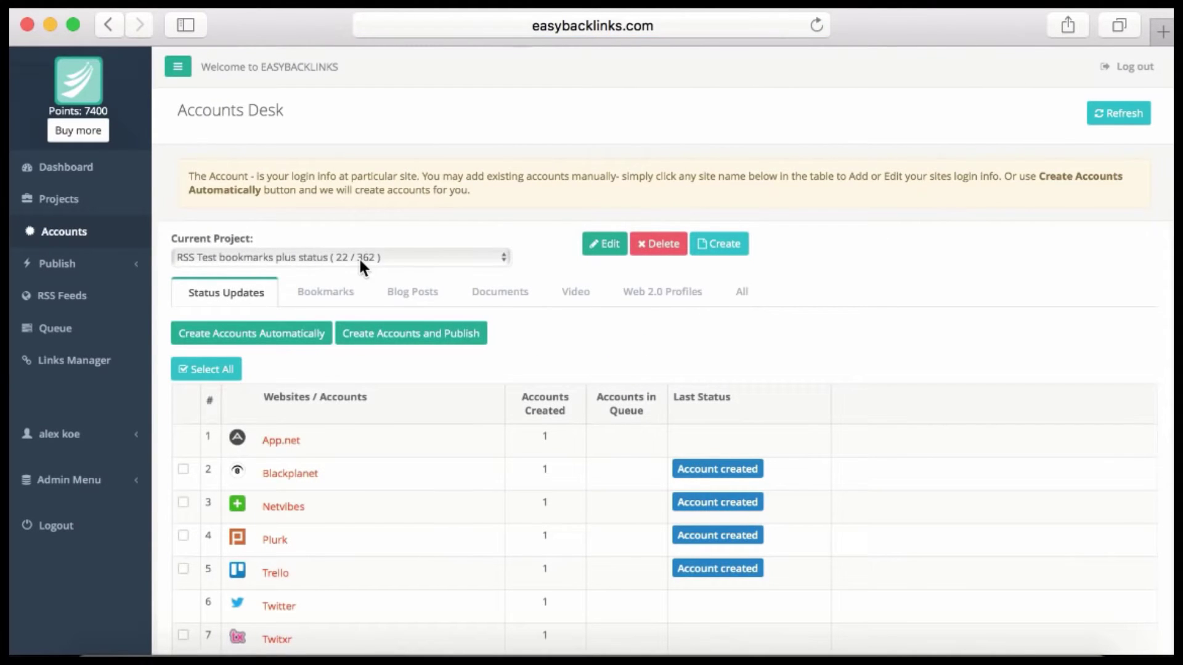
pyautogui.click(359, 257)
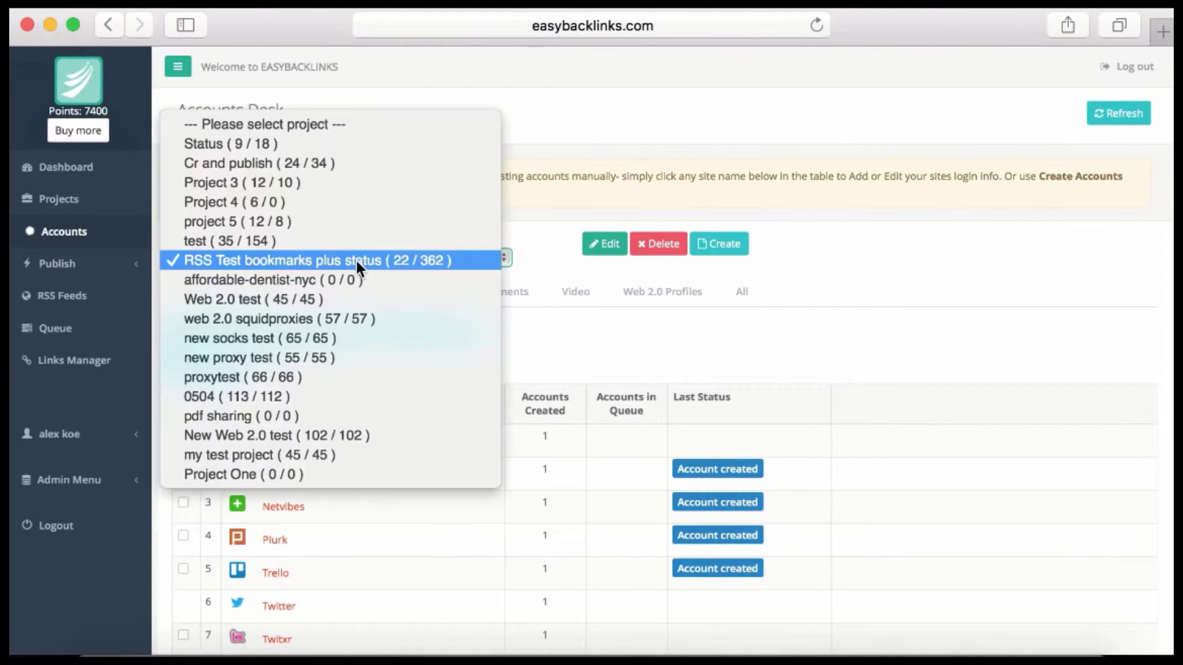
pyautogui.click(286, 475)
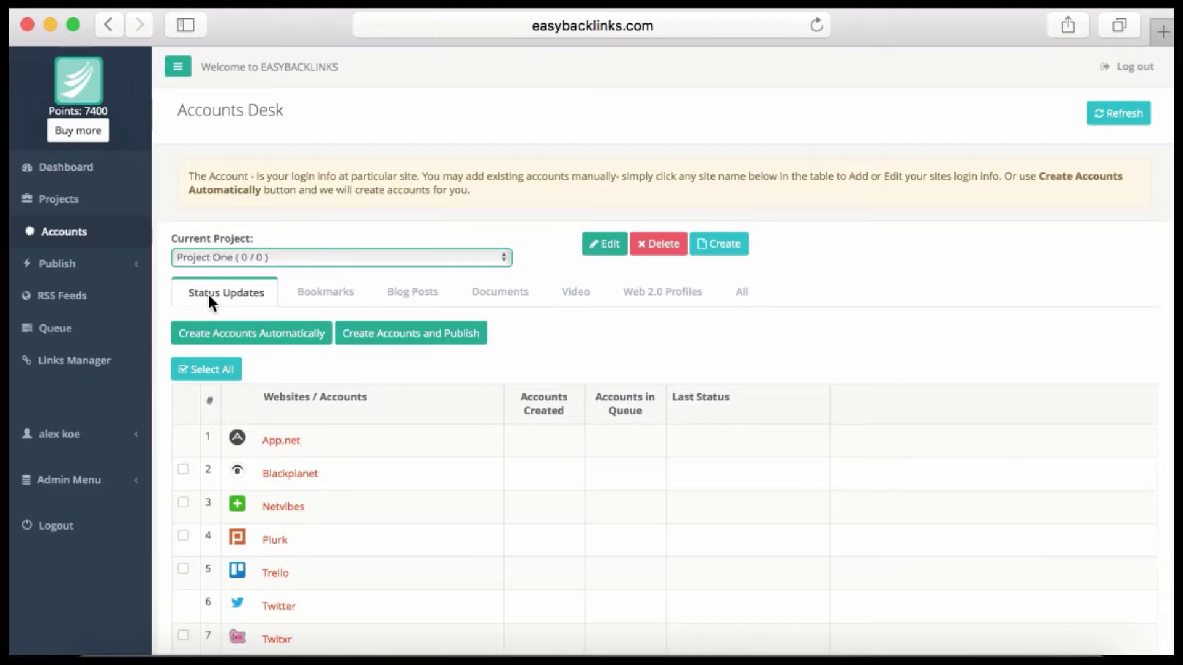
pyautogui.scroll(-2, 770, 491)
pyautogui.scroll(-2, 678, 493)
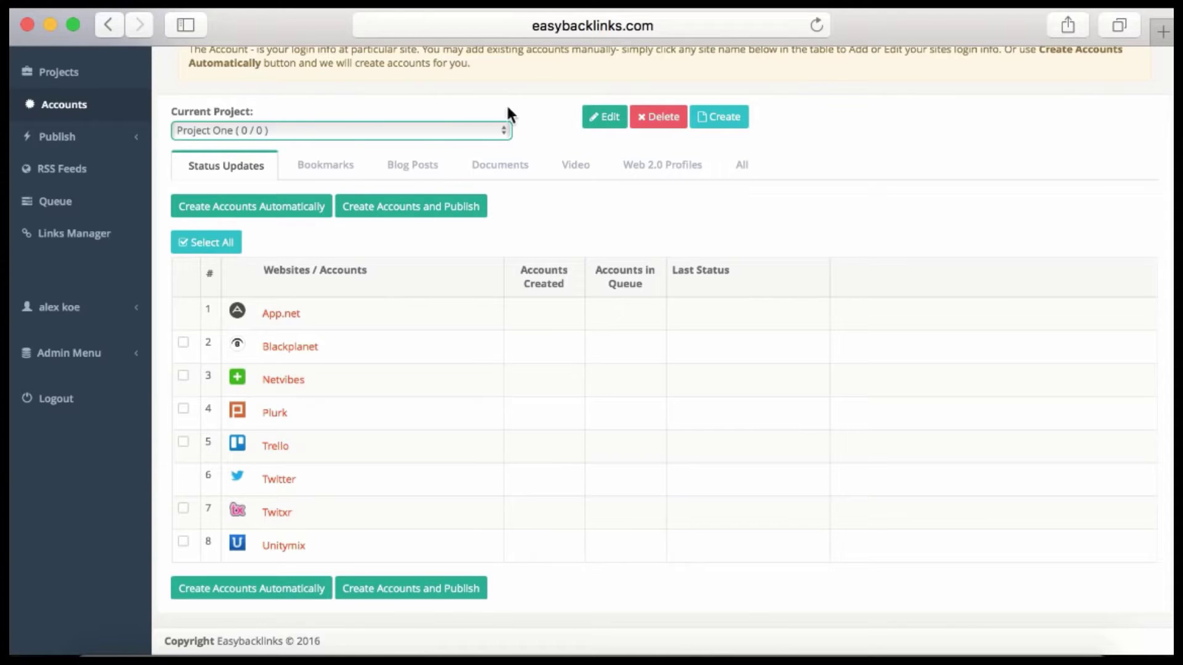
# Step: Show Project One's bookmark sites and scroll through the list
pyautogui.click(324, 164)
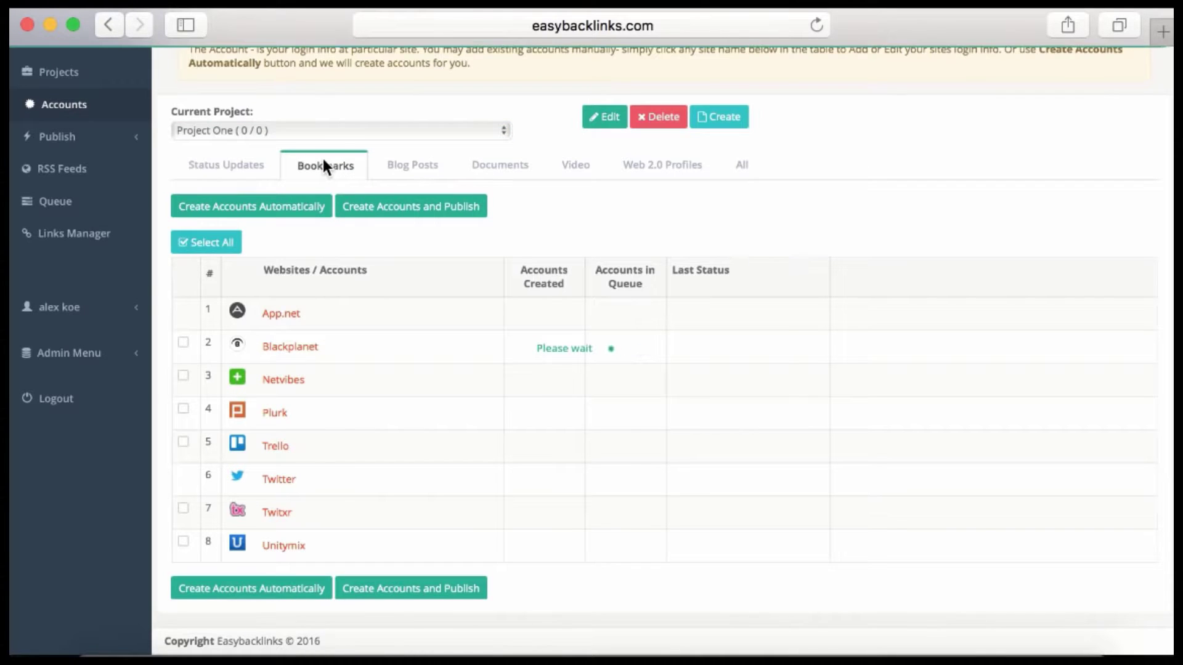
pyautogui.scroll(-5, 391, 217)
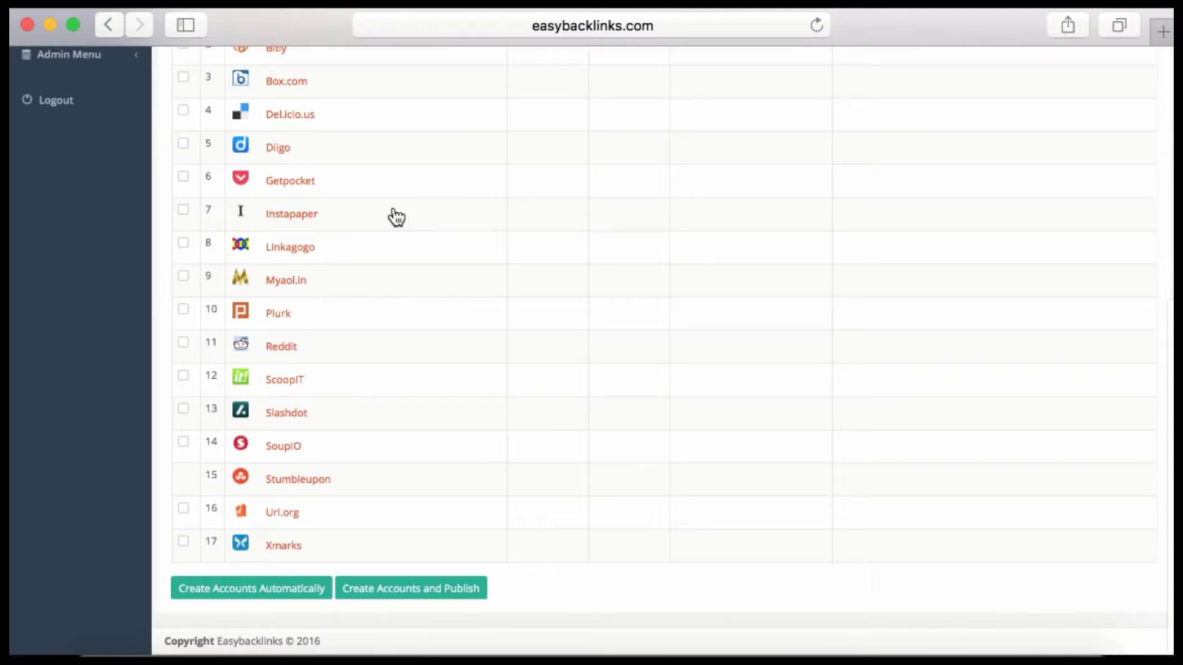
pyautogui.scroll(5, 396, 217)
pyautogui.scroll(2, 396, 220)
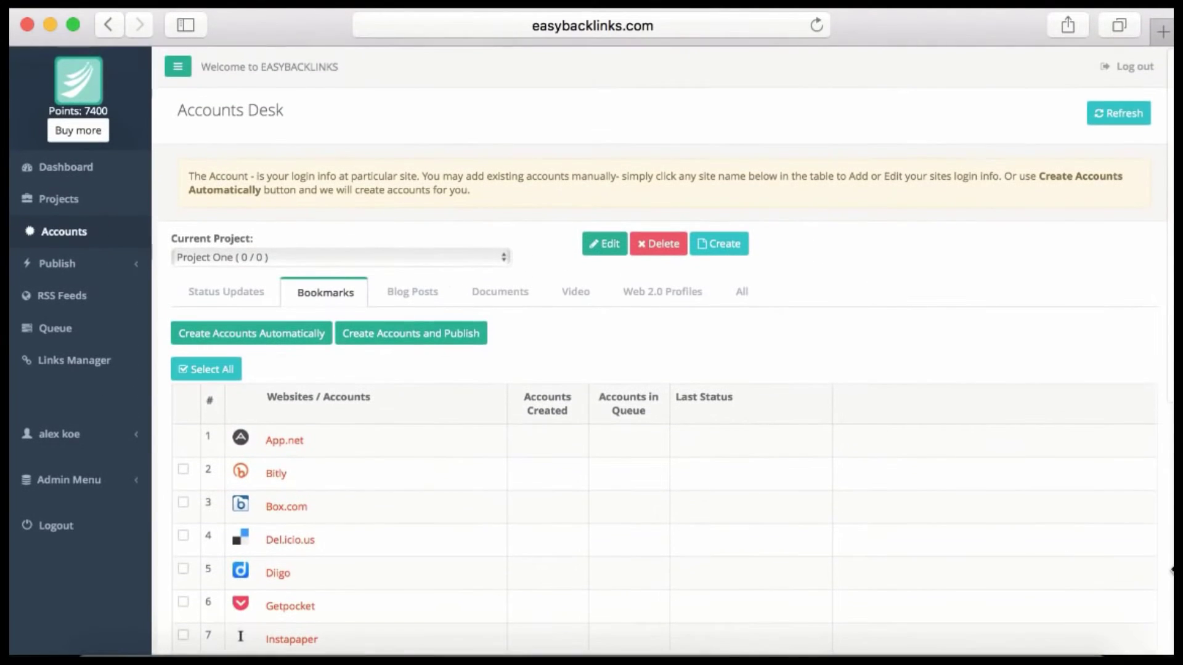
pyautogui.scroll(-7, 495, 345)
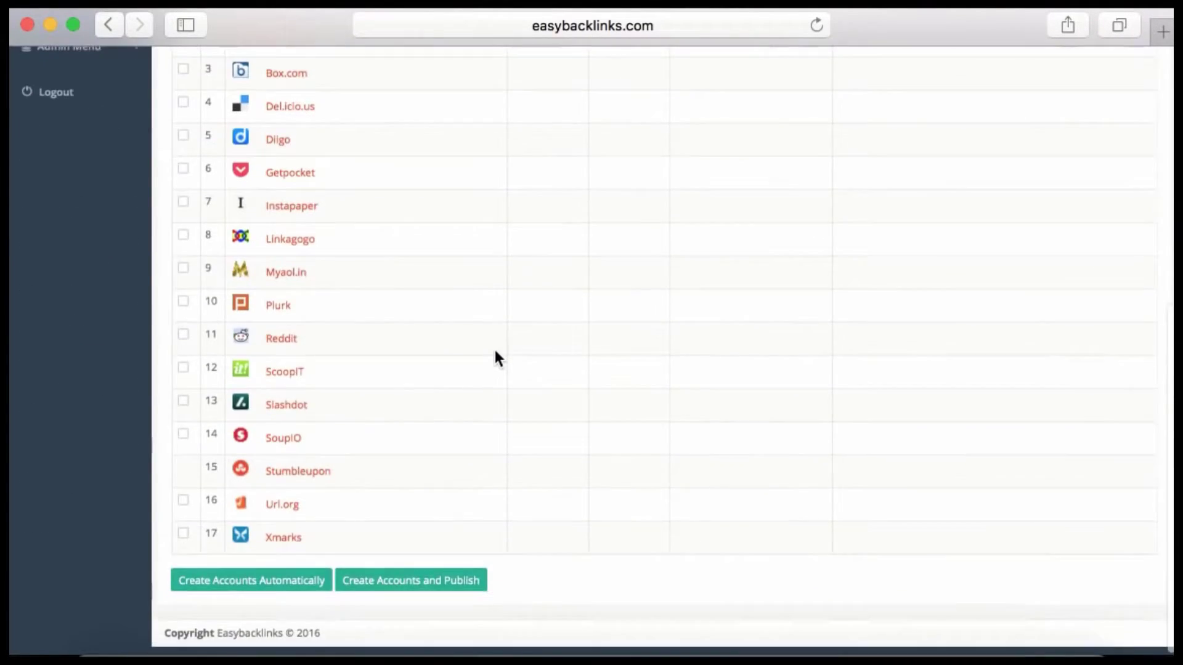
pyautogui.scroll(3, 496, 348)
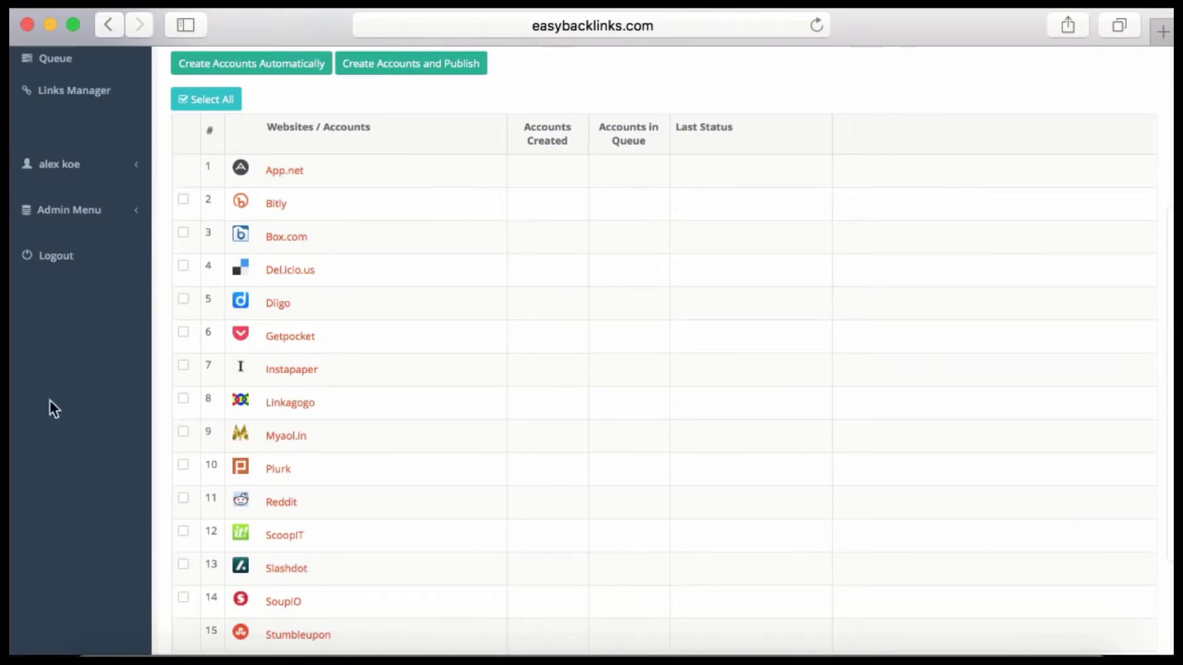
pyautogui.scroll(-1, 237, 326)
pyautogui.scroll(-3, 237, 327)
pyautogui.scroll(7, 385, 346)
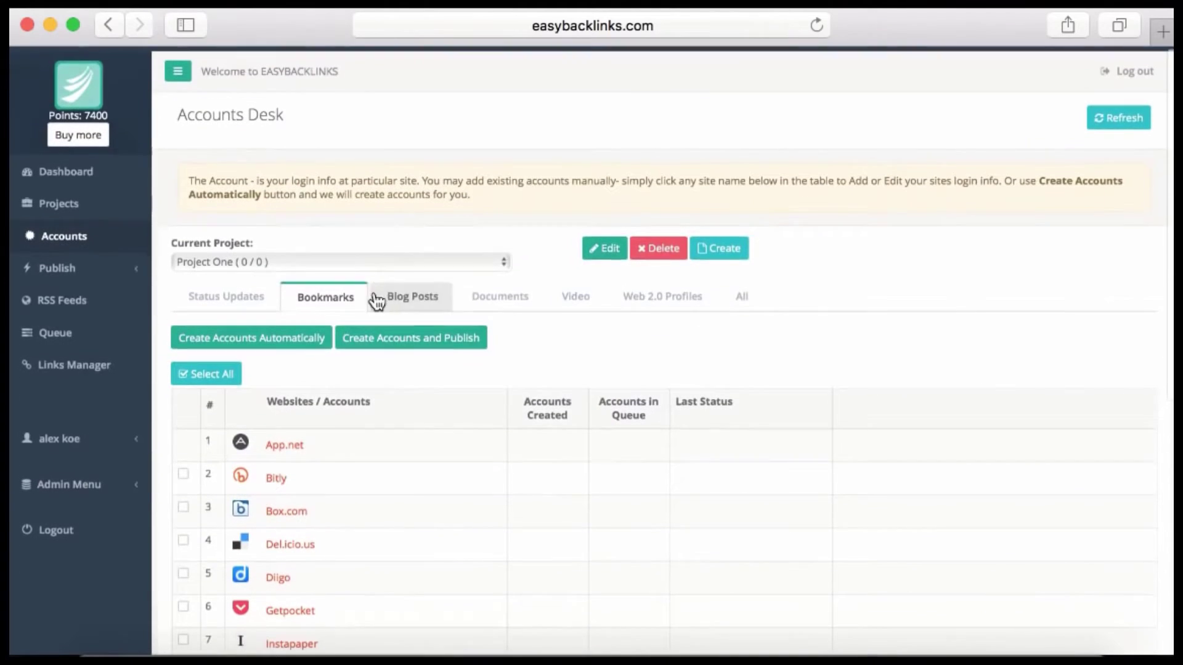
# Step: Show the blog post sites and scroll through that list
pyautogui.click(431, 295)
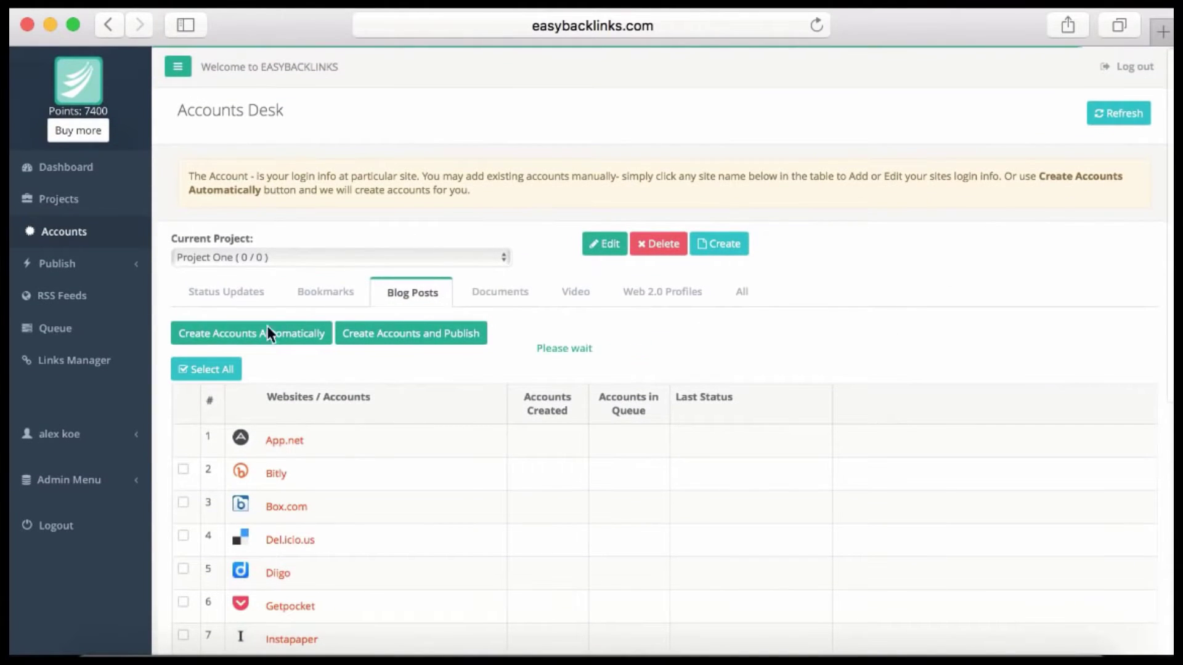
pyautogui.scroll(-8, 486, 364)
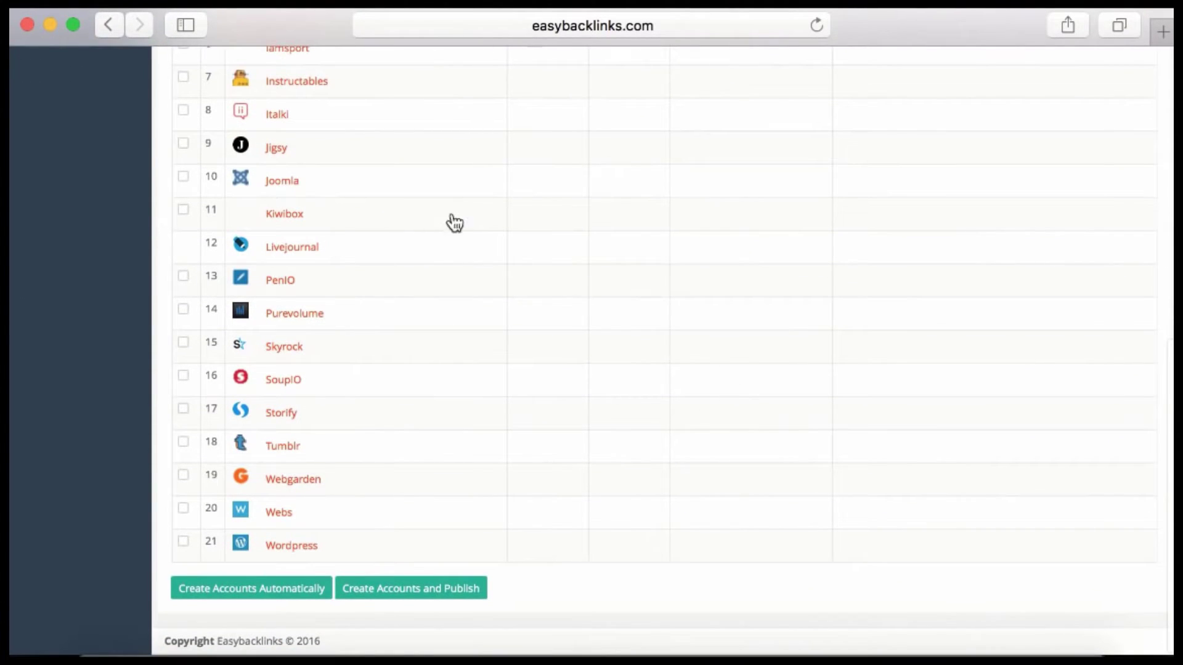
pyautogui.scroll(1, 564, 222)
pyautogui.scroll(4, 565, 222)
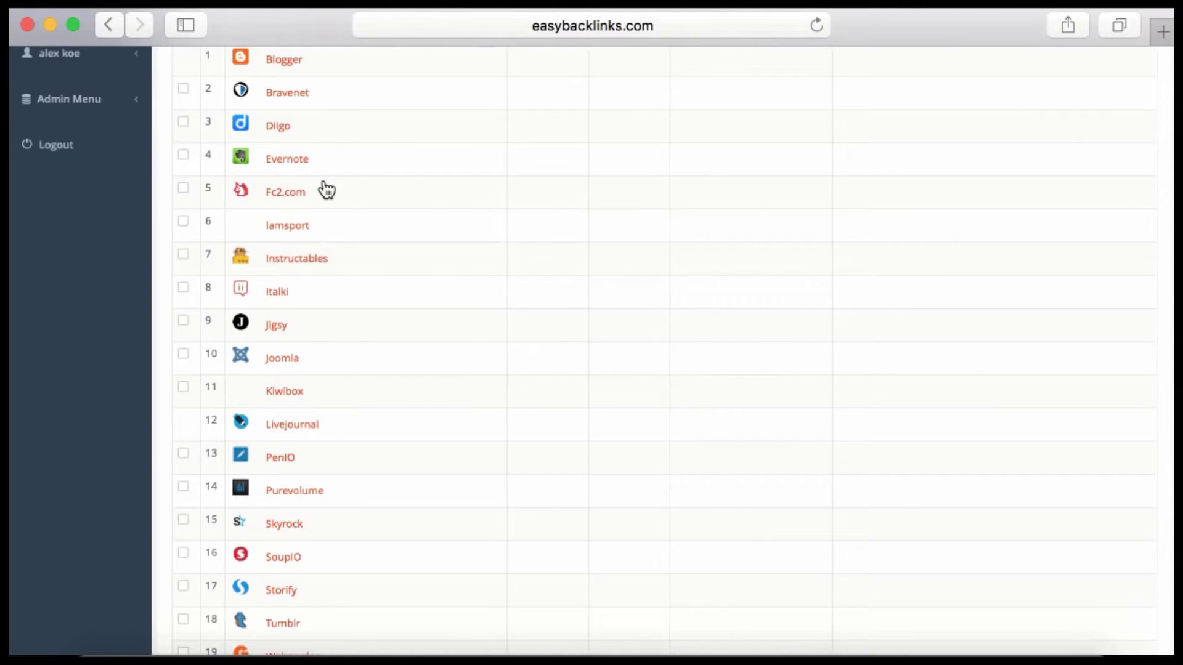
pyautogui.scroll(6, 326, 190)
# Step: Browse the Documents and Video site lists, then scroll all 127 Web 2.0 profile sites
pyautogui.click(498, 291)
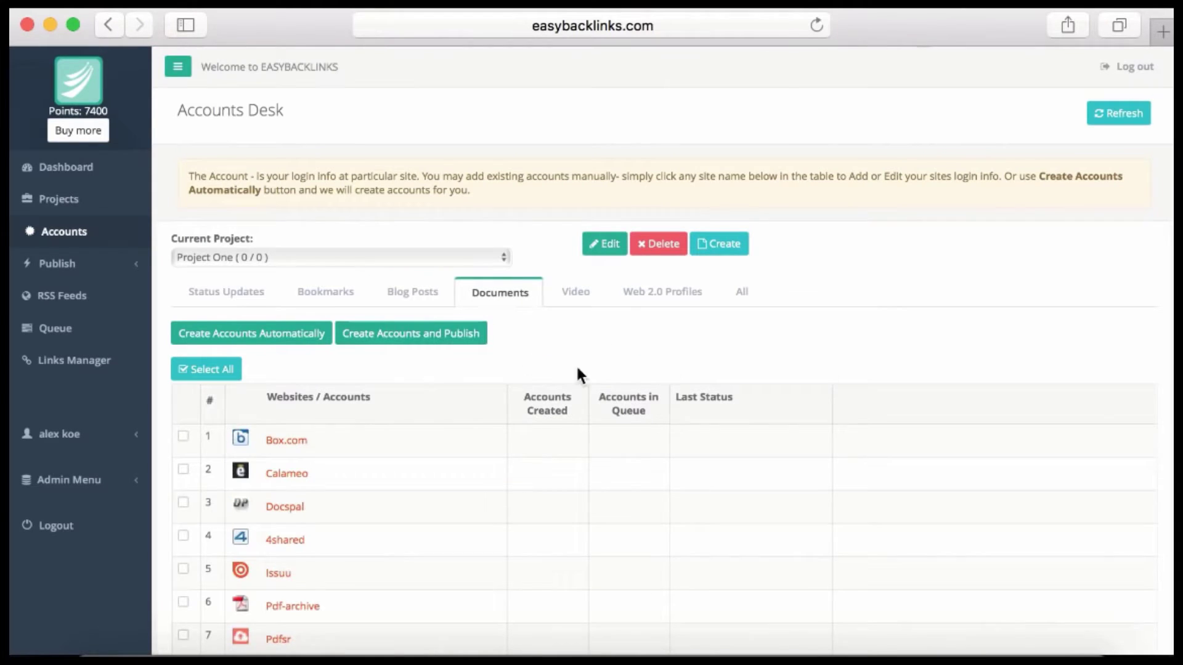
pyautogui.scroll(-5, 575, 364)
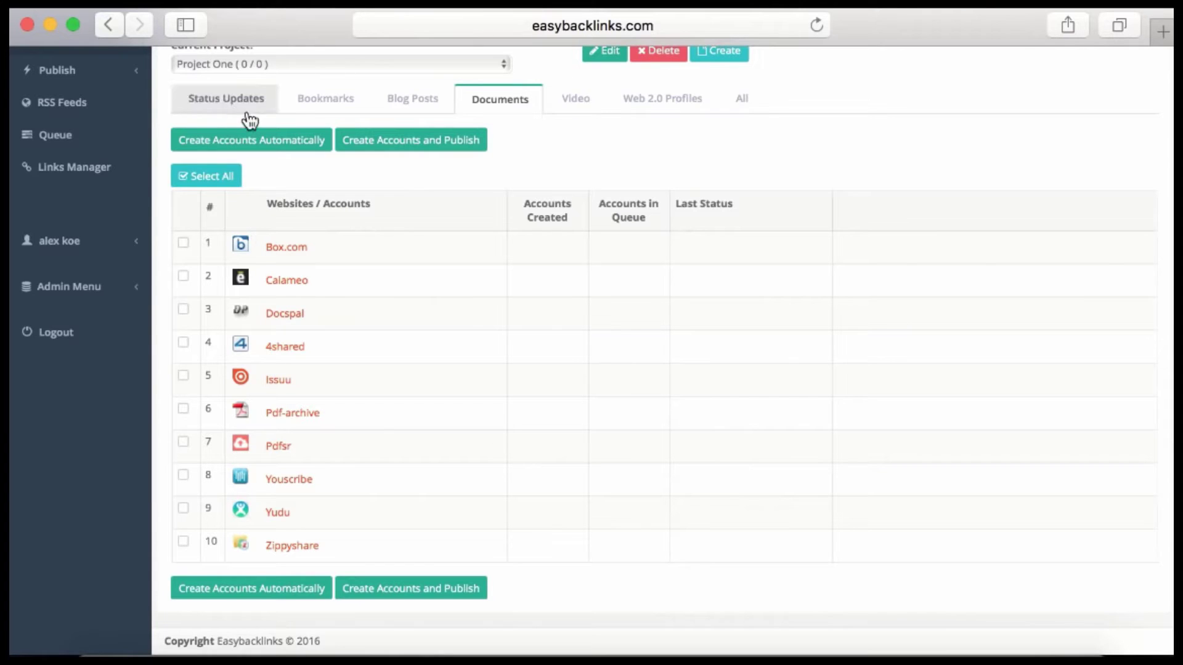
pyautogui.click(567, 105)
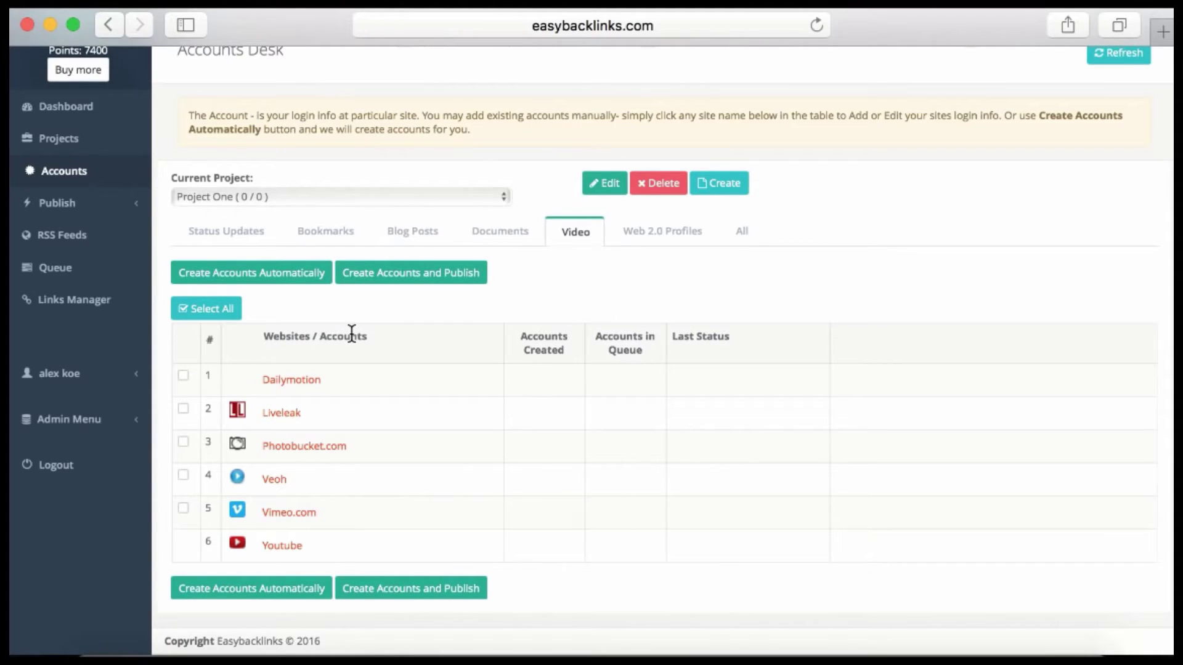
pyautogui.click(660, 238)
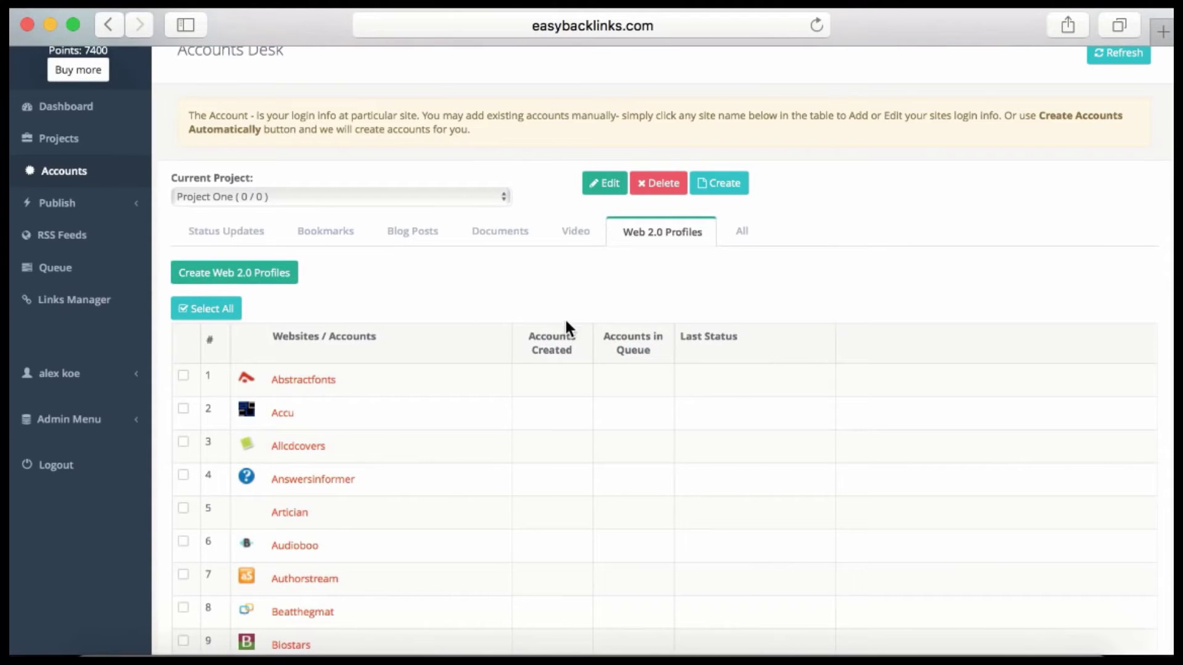
pyautogui.scroll(-20, 560, 338)
pyautogui.scroll(-20, 554, 351)
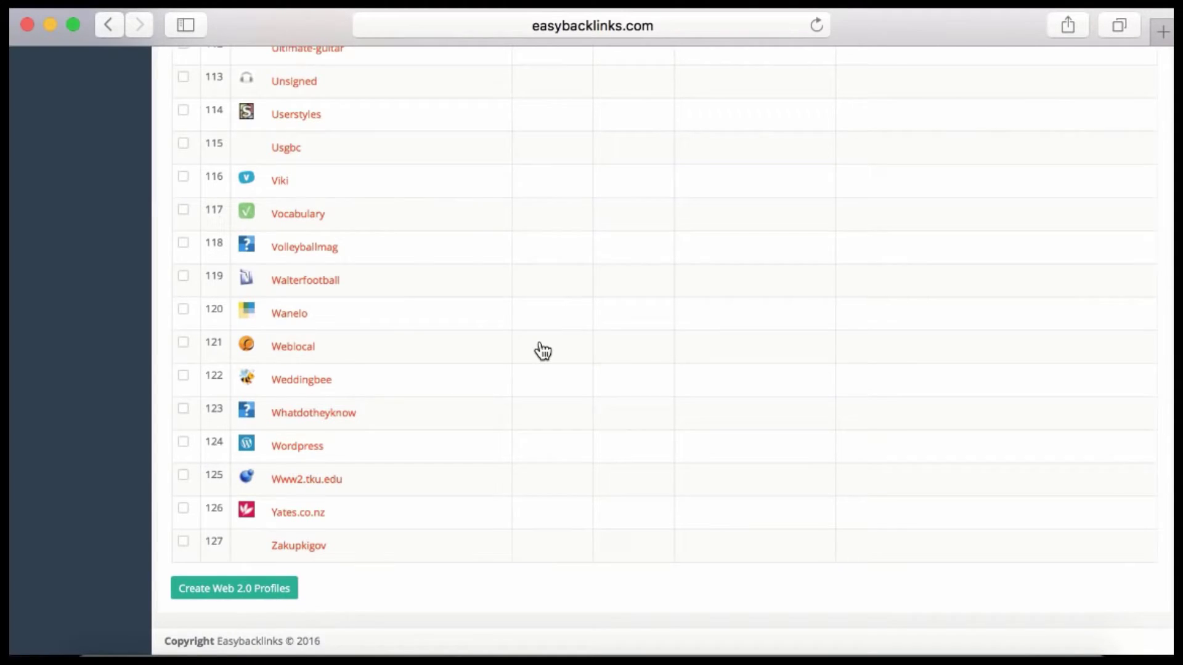
pyautogui.scroll(20, 542, 351)
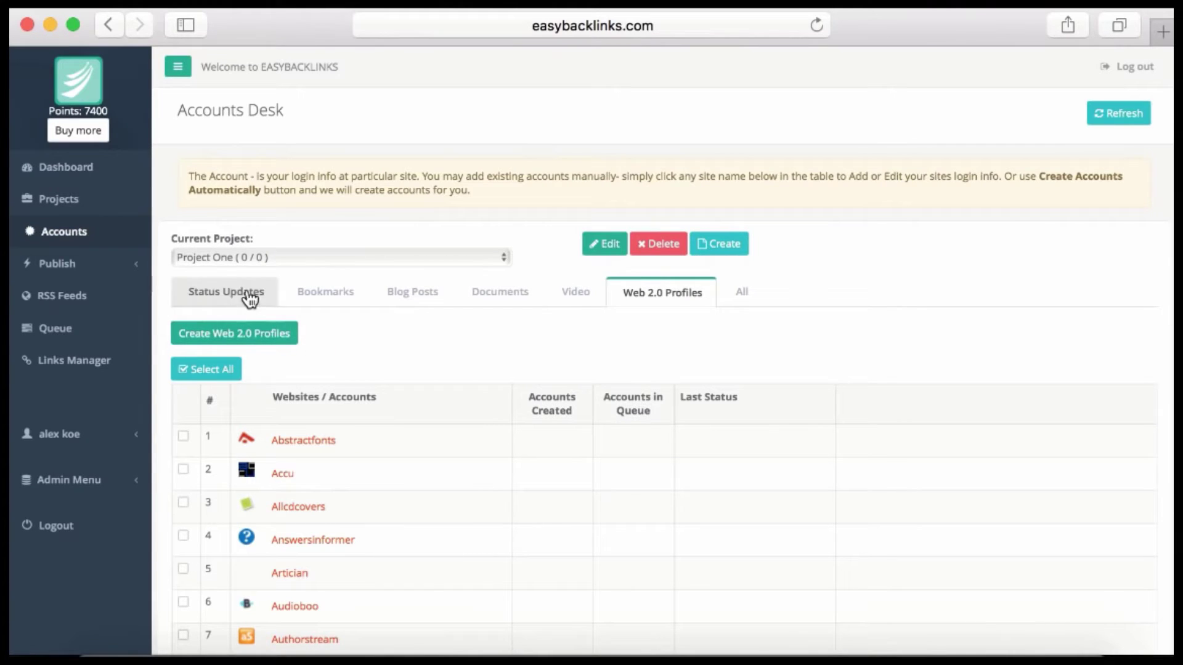
# Step: Select all status update sites for Project One and choose Create Accounts and Publish
pyautogui.click(223, 297)
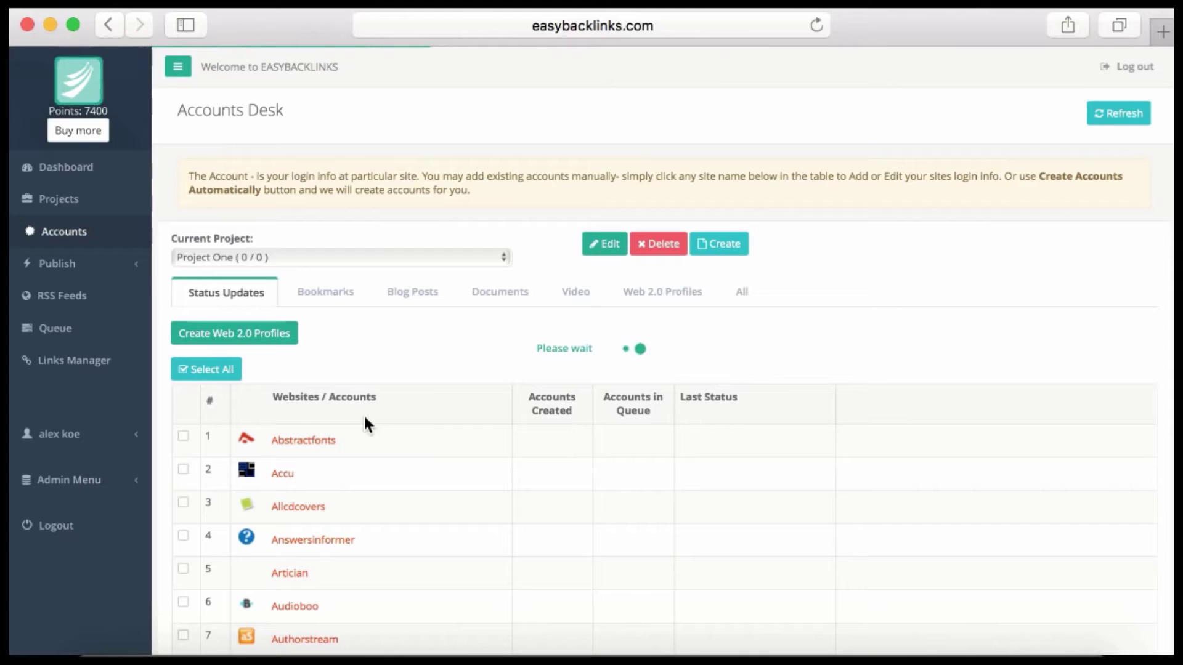
pyautogui.click(228, 374)
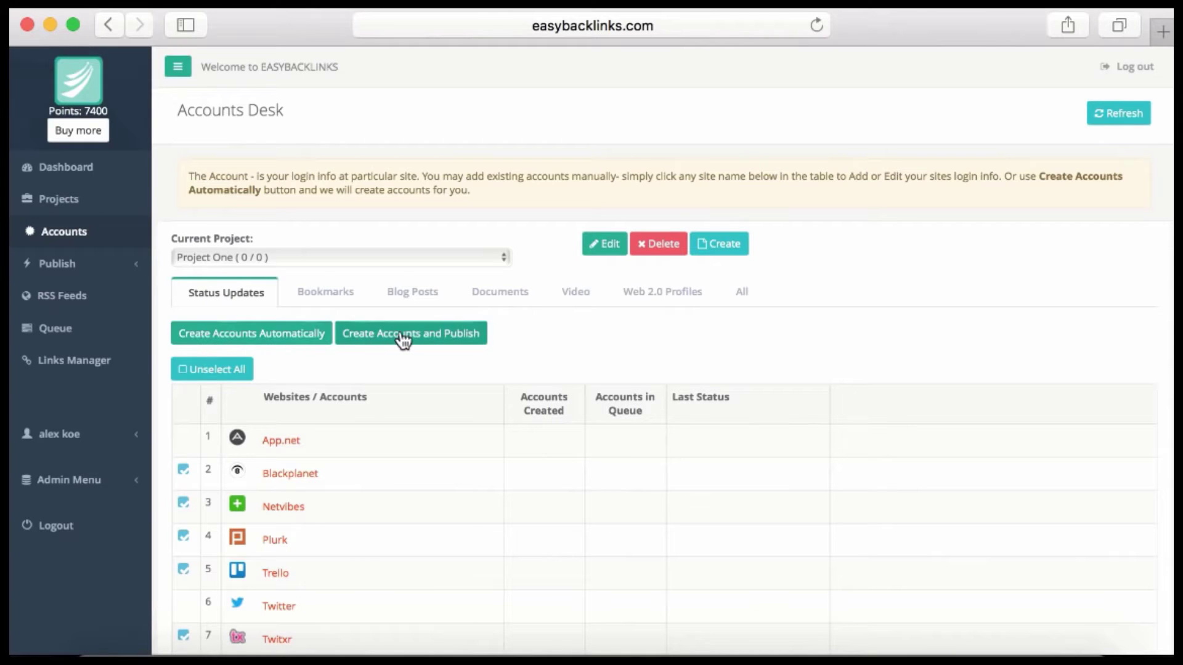
pyautogui.scroll(-1, 404, 339)
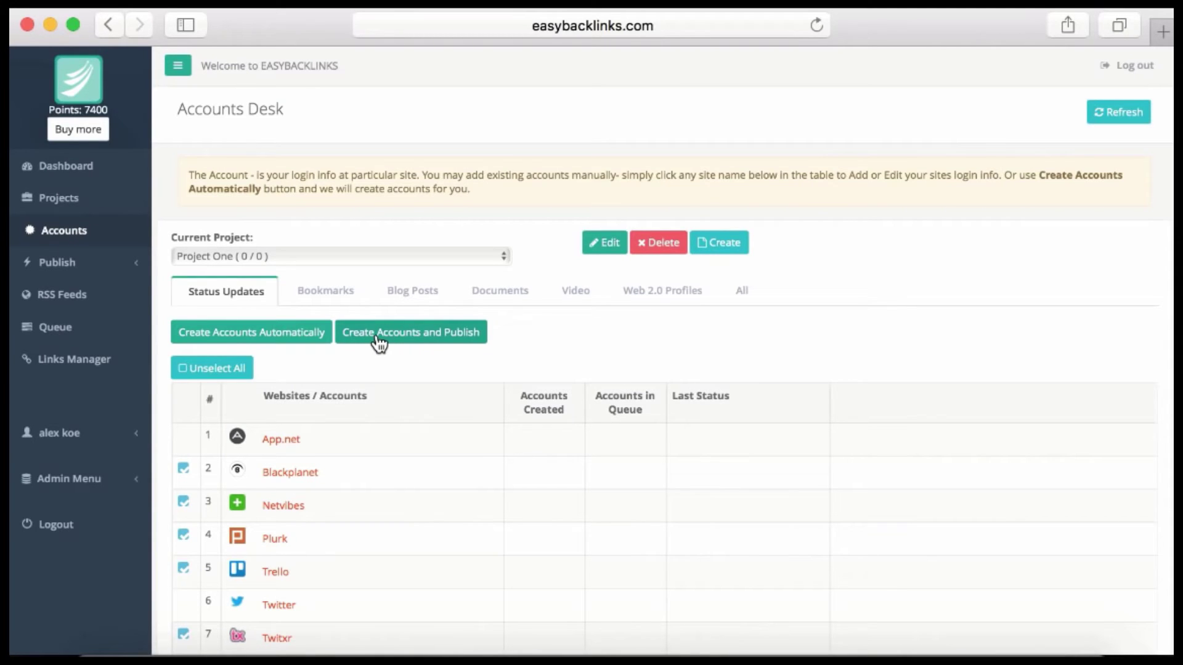
pyautogui.click(376, 337)
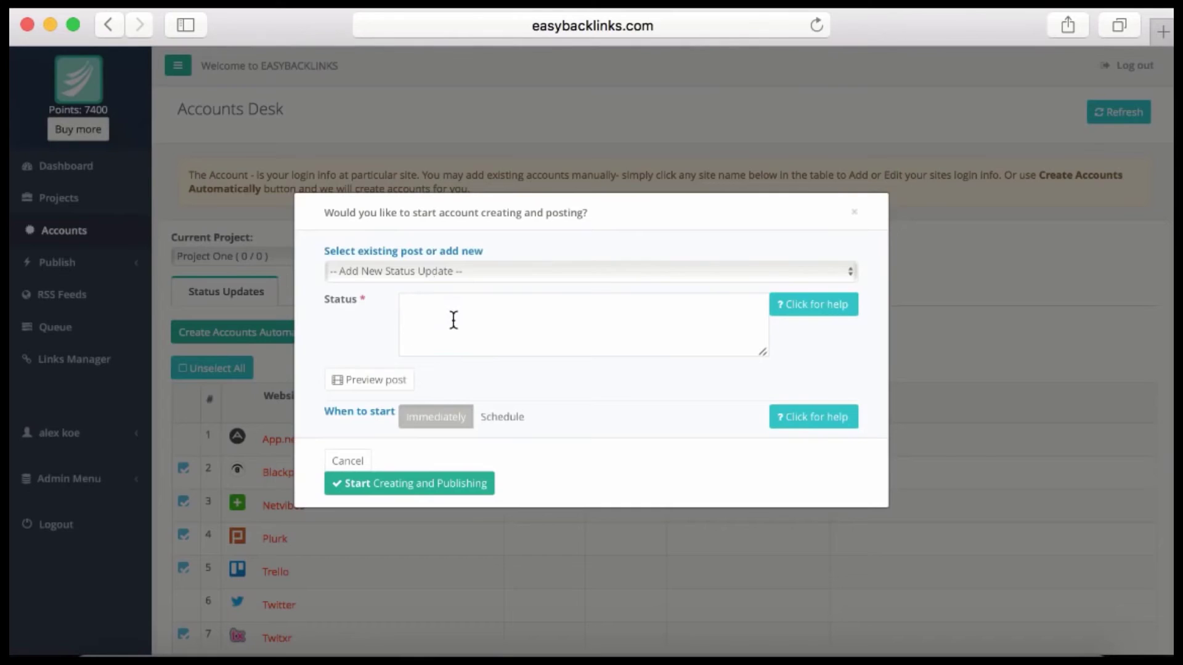
pyautogui.click(462, 320)
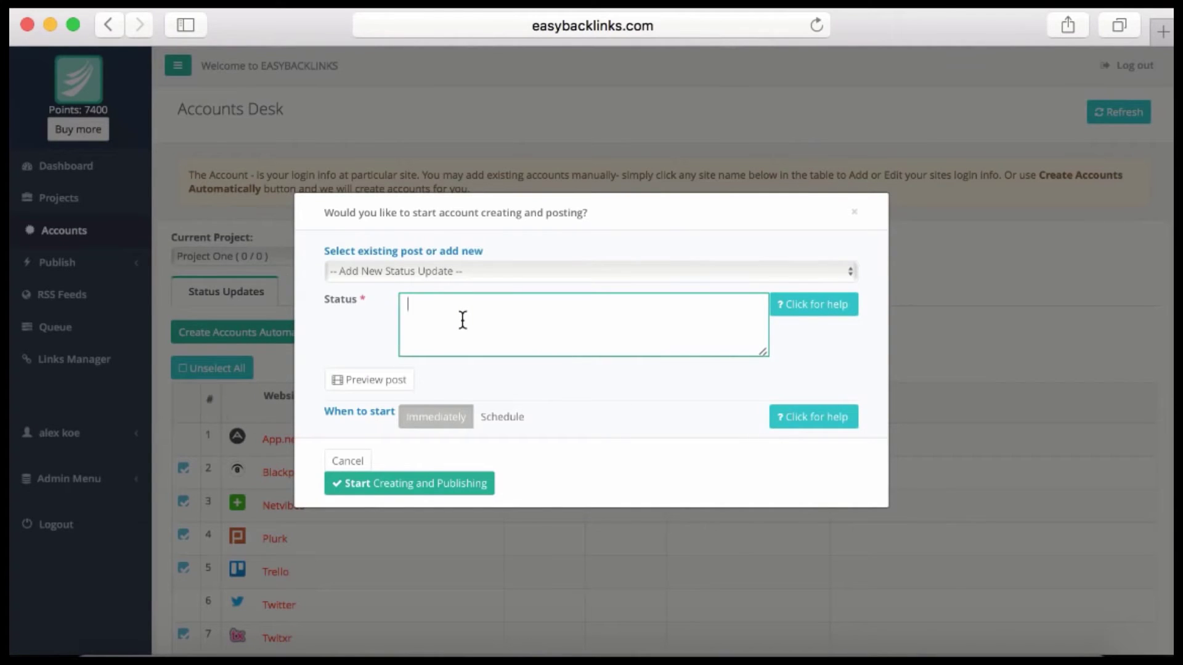
pyautogui.write('Hi! i am new here')
pyautogui.press('Return')
pyautogui.write('http://www.easybacklinks.com')
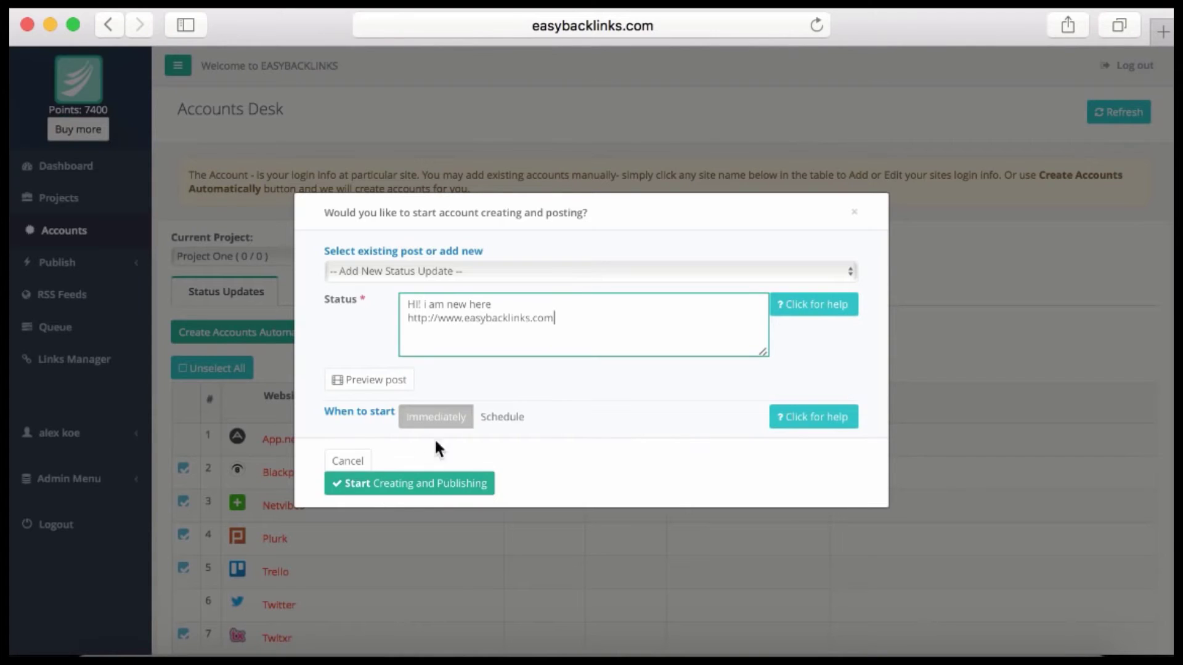
# Step: Try the Schedule option and its days setting, then revert to posting immediately
pyautogui.click(501, 420)
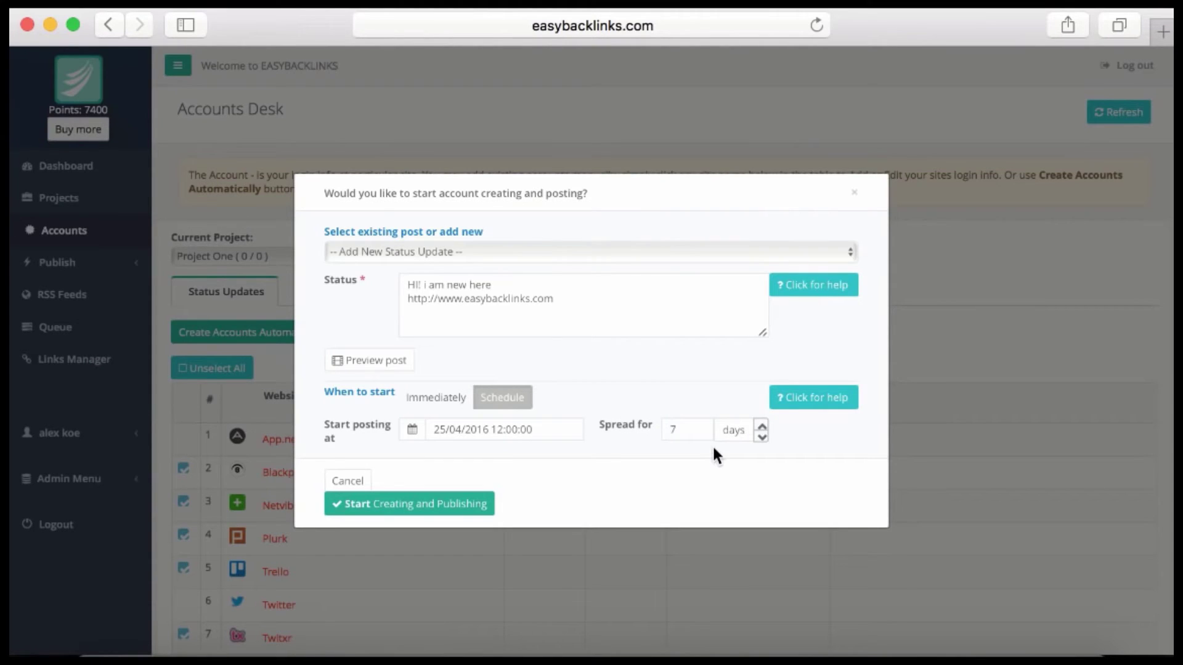
pyautogui.click(687, 428)
pyautogui.click(418, 397)
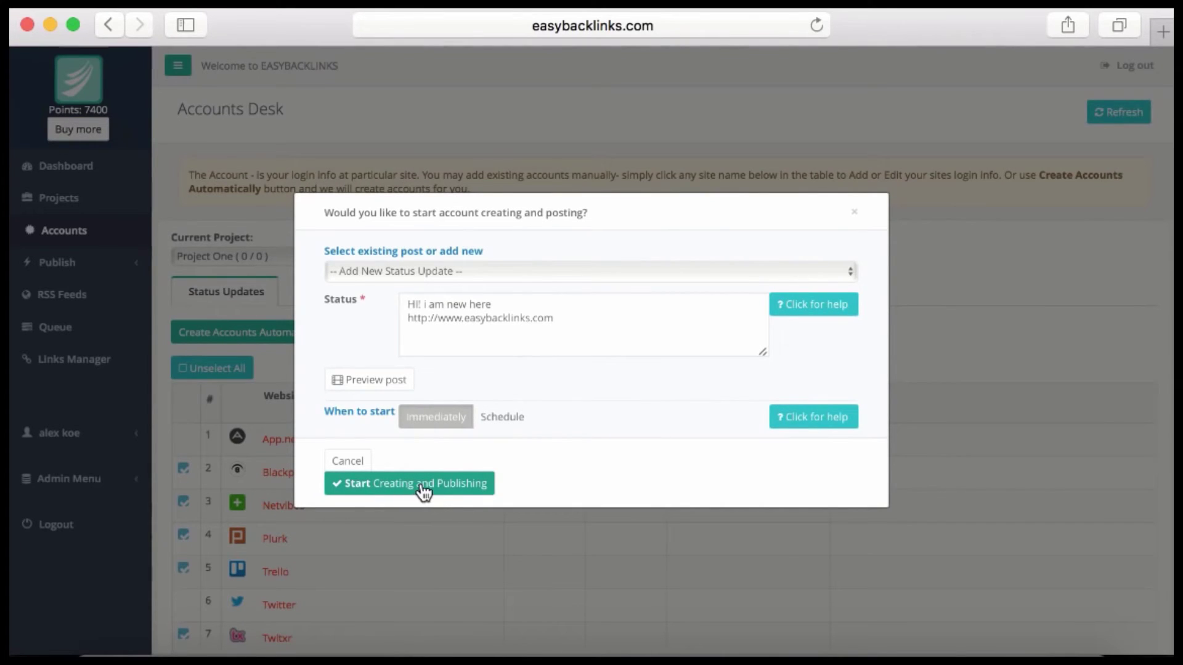
# Step: Start creating accounts and publishing the status, then acknowledge the confirmation
pyautogui.click(423, 490)
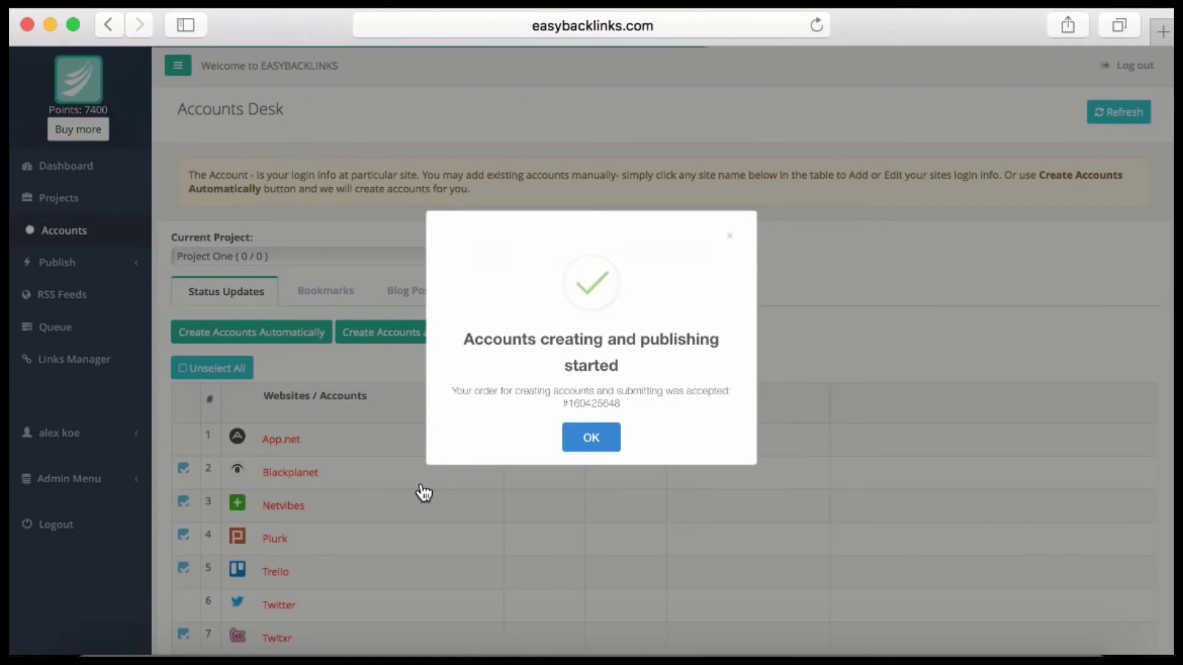
pyautogui.click(592, 439)
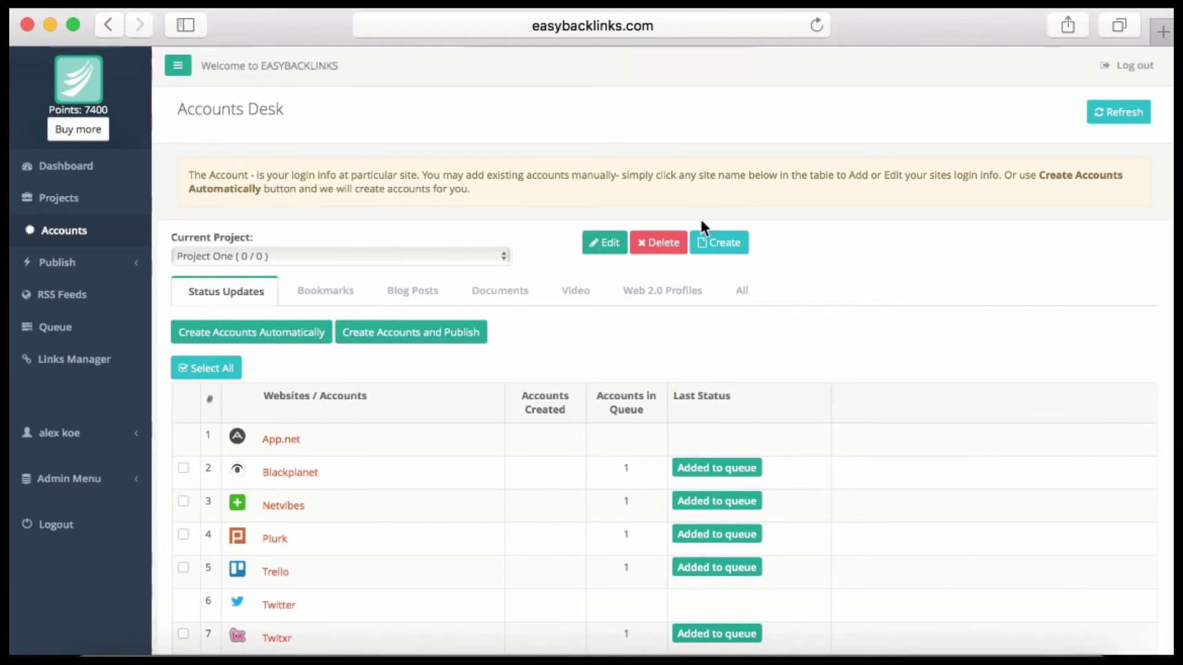
# Step: Select every site in the Web 2.0 Profiles list and begin creating profiles
pyautogui.click(672, 284)
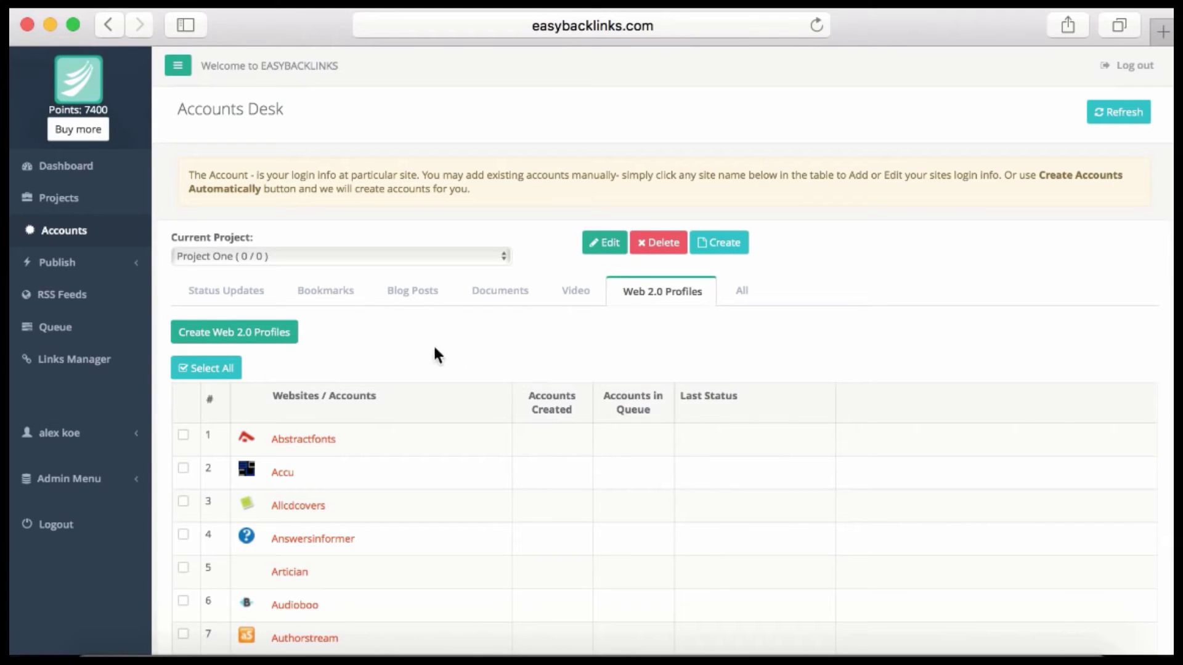
pyautogui.click(206, 368)
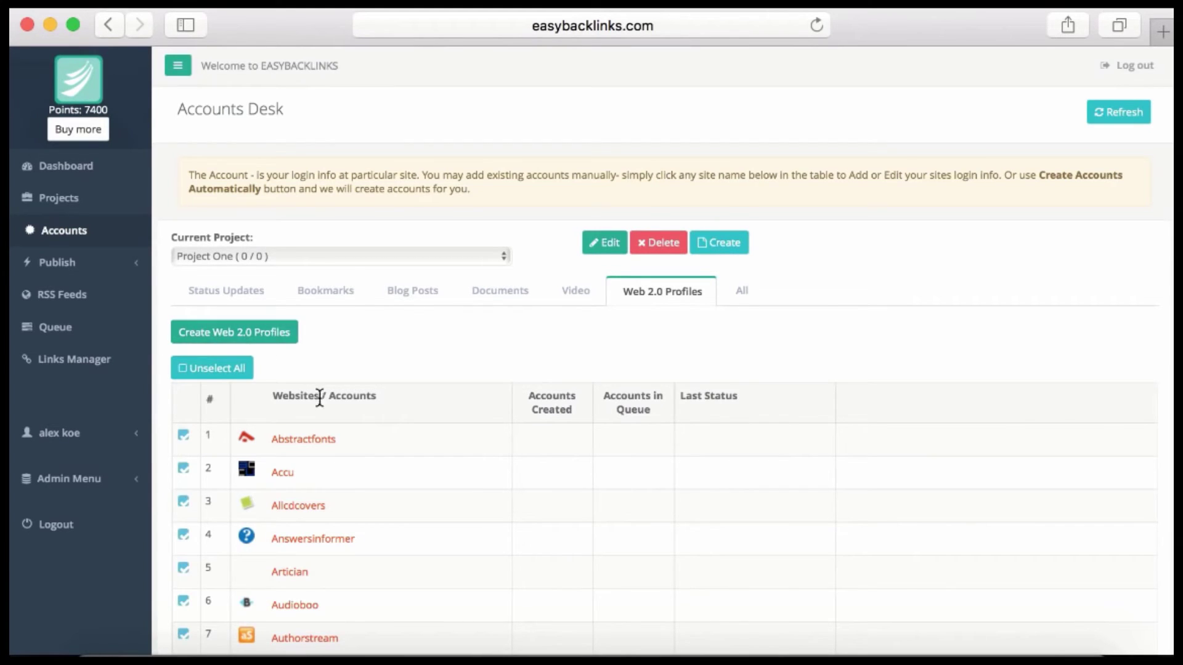
pyautogui.click(261, 344)
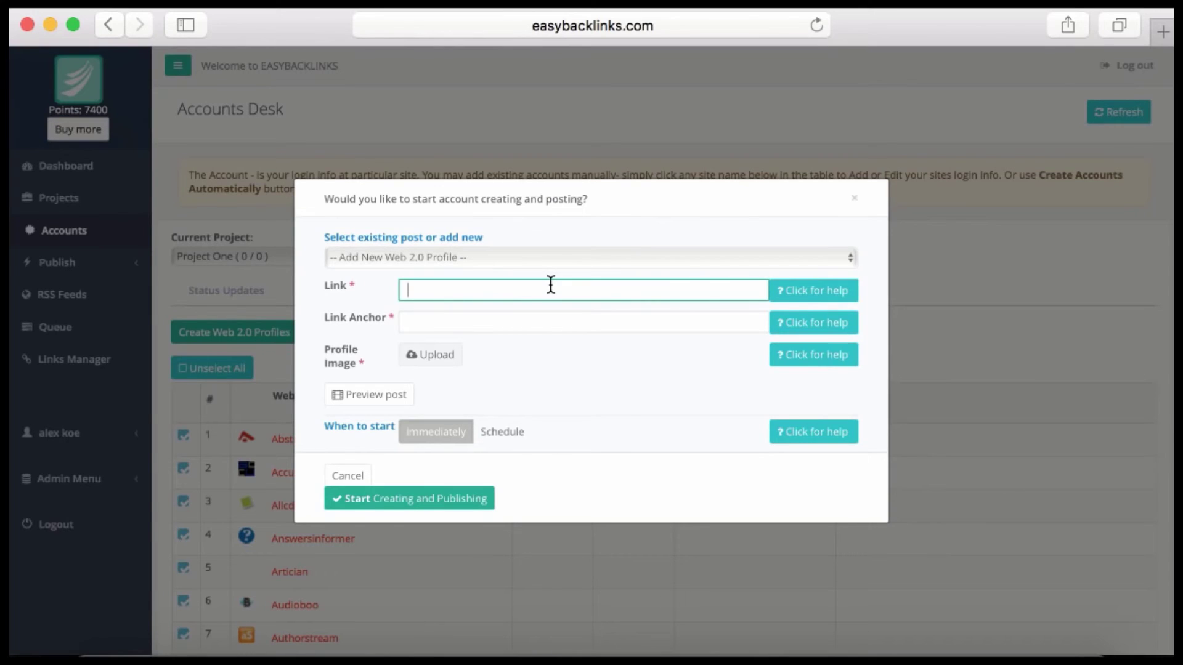
# Step: Set the profile link to easybacklinks.com with anchor 'get backlinks' and start publishing
pyautogui.write('http://www.easybacklinks.com')
pyautogui.press('Tab')
pyautogui.write('get backlinks')
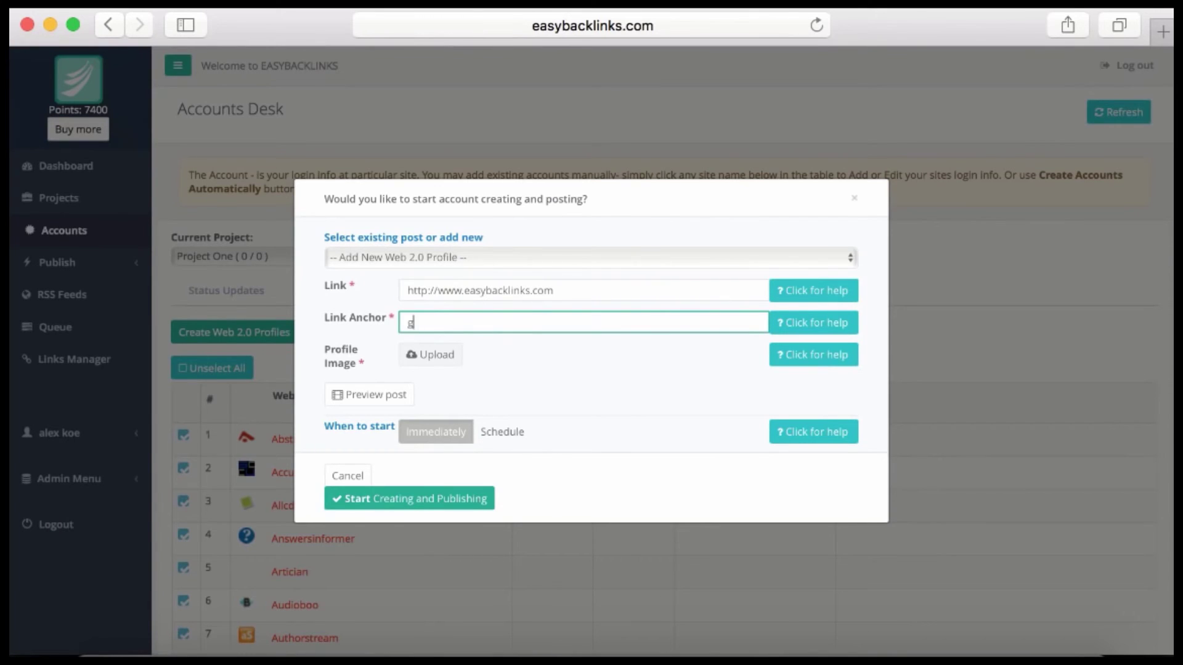
pyautogui.click(383, 498)
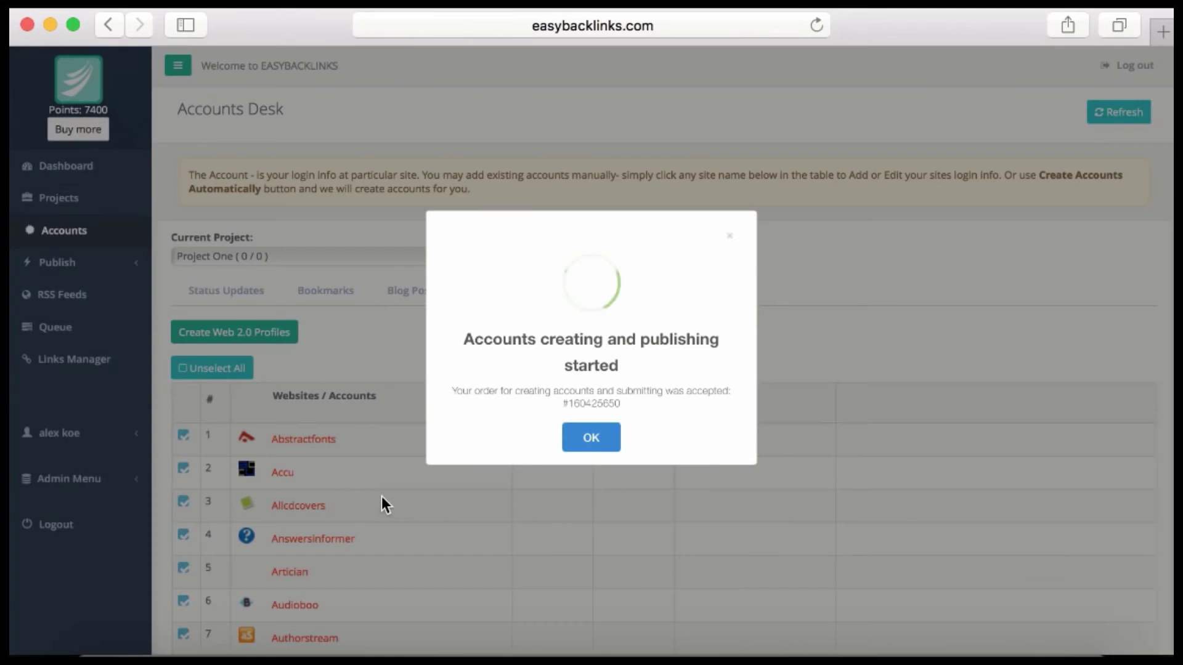
pyautogui.click(595, 439)
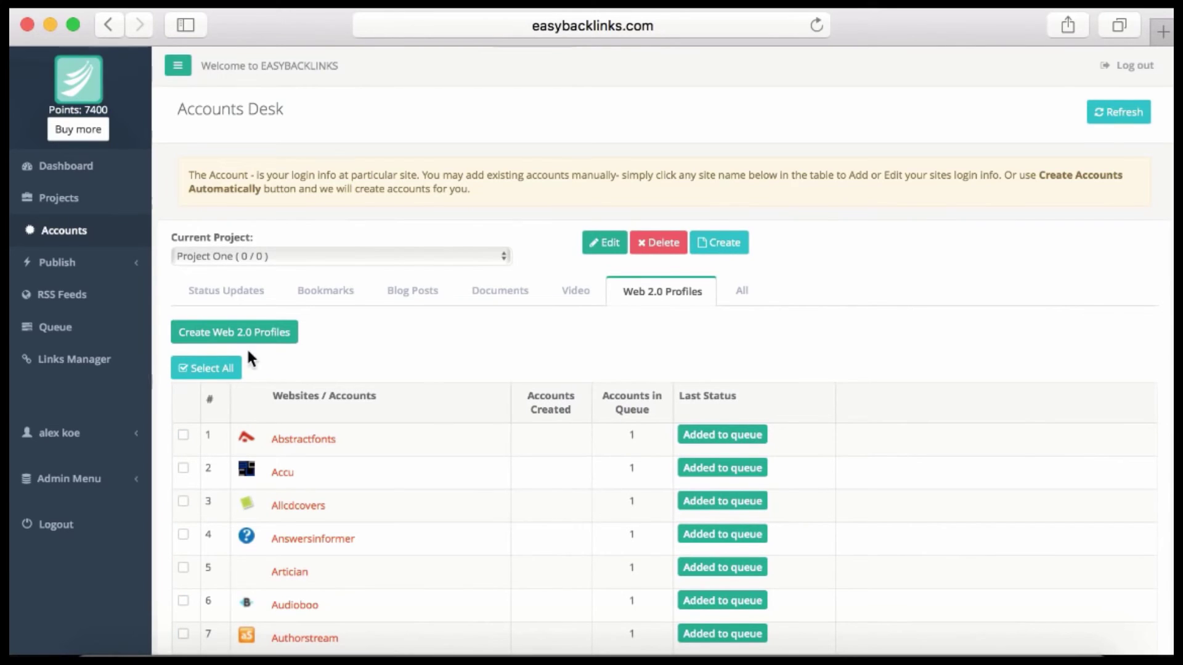
# Step: Check the Trello link in Links Manager, then scroll the Tasks Queue's 130 scheduled tasks
pyautogui.click(82, 365)
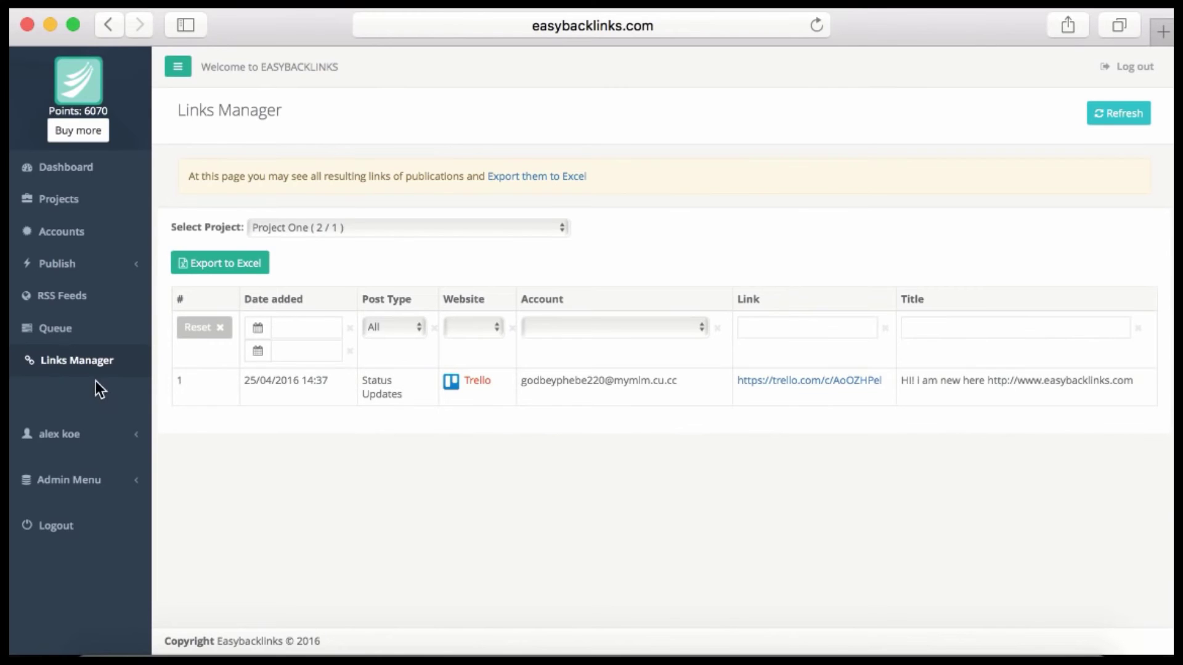
pyautogui.click(47, 341)
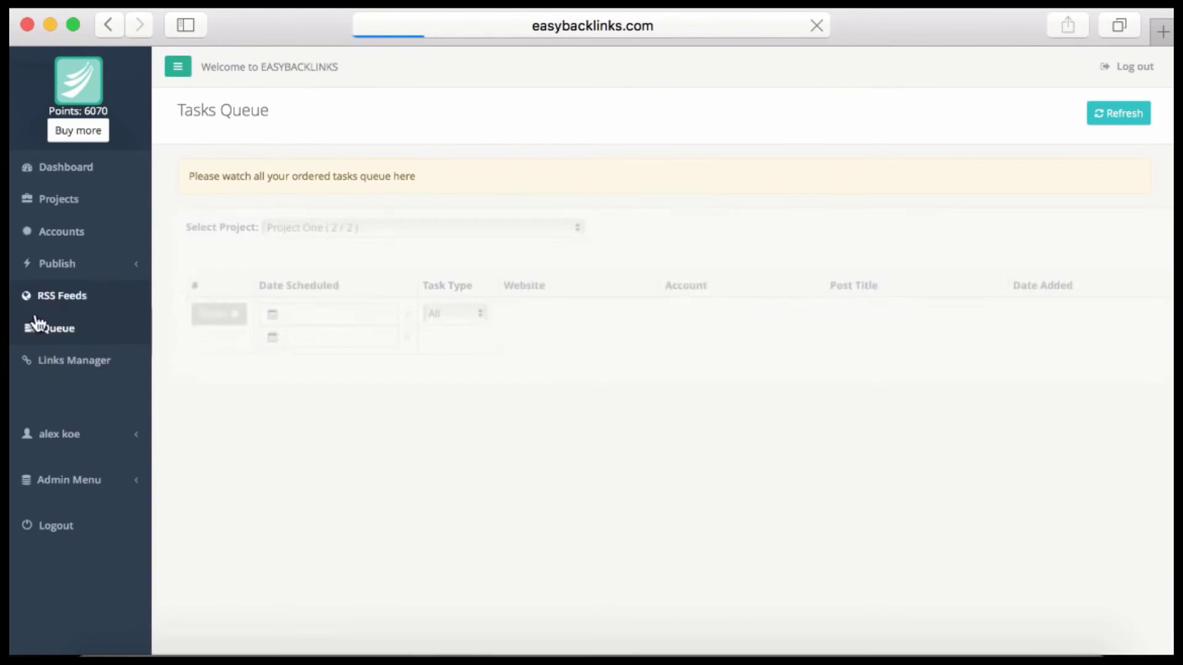
pyautogui.scroll(-20, 779, 234)
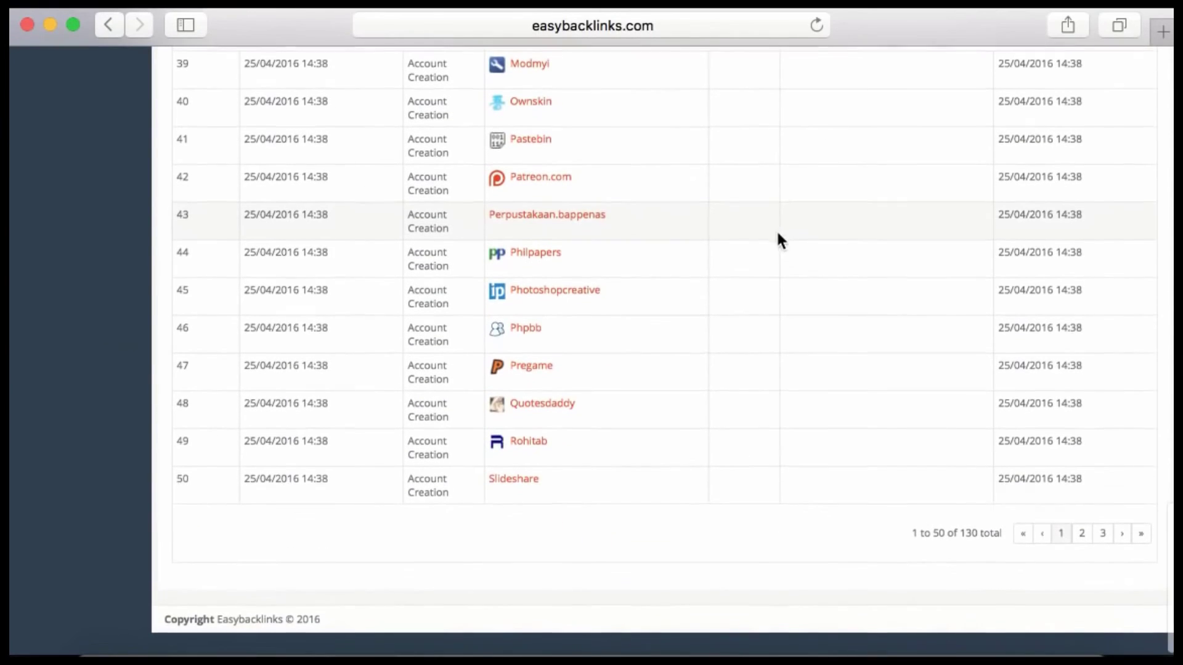
pyautogui.scroll(10, 779, 237)
pyautogui.scroll(15, 778, 243)
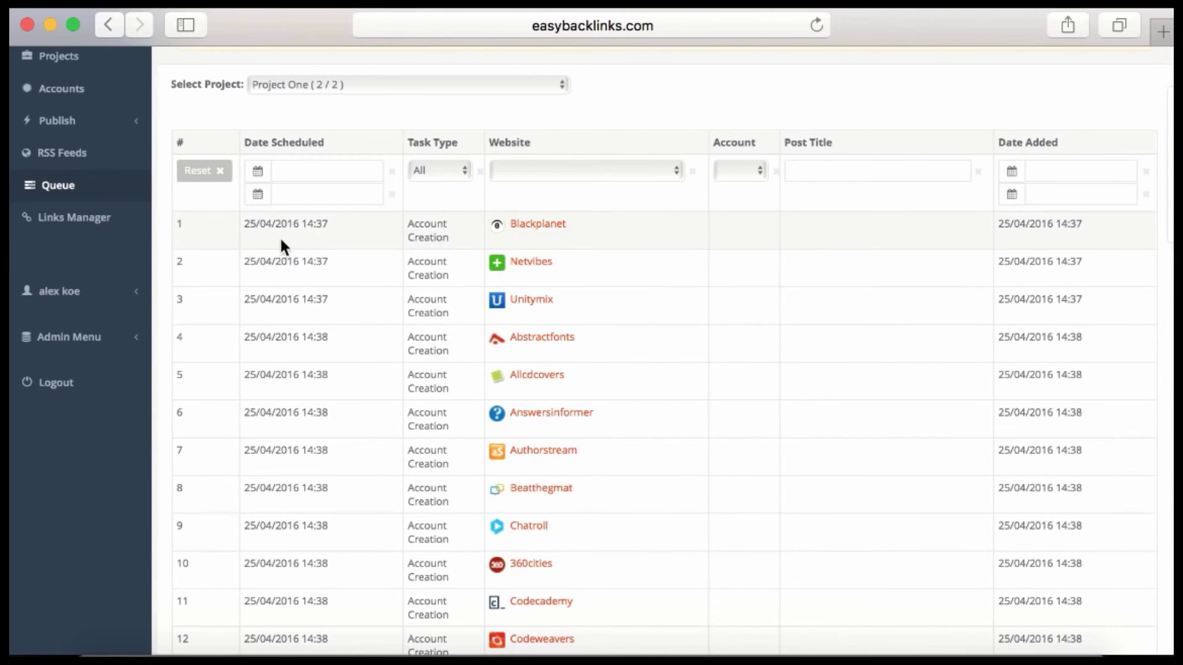
pyautogui.scroll(3, 289, 299)
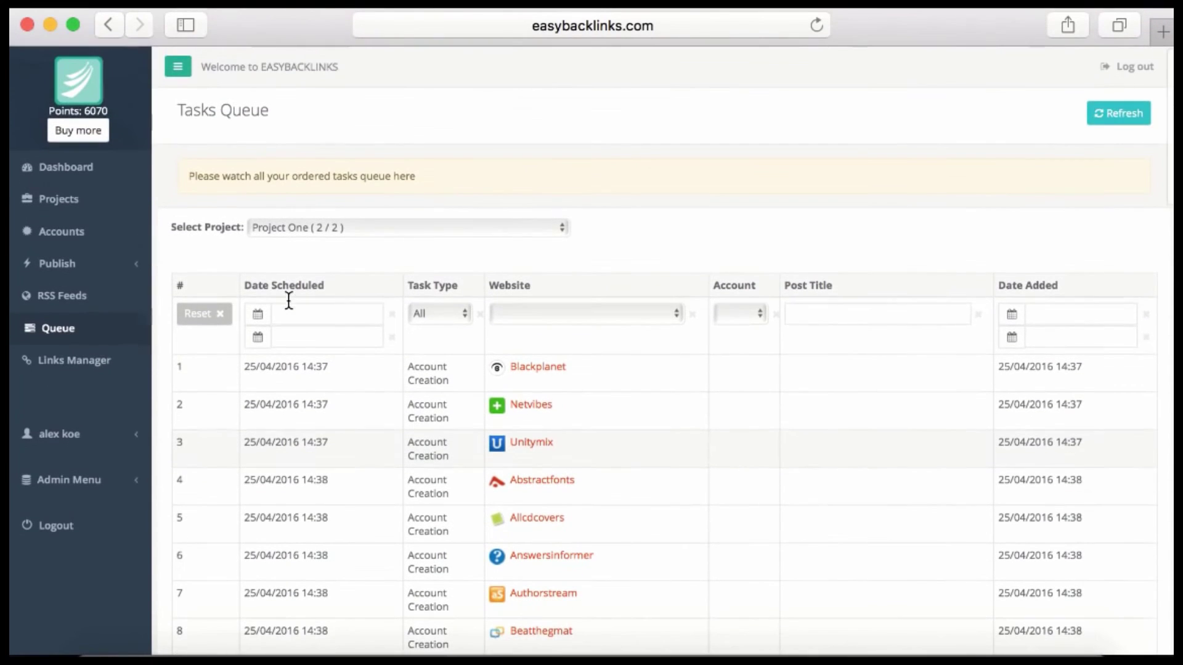
# Step: Switch the RSS Feeds view to the RSS Test bookmarks plus status project
pyautogui.click(64, 316)
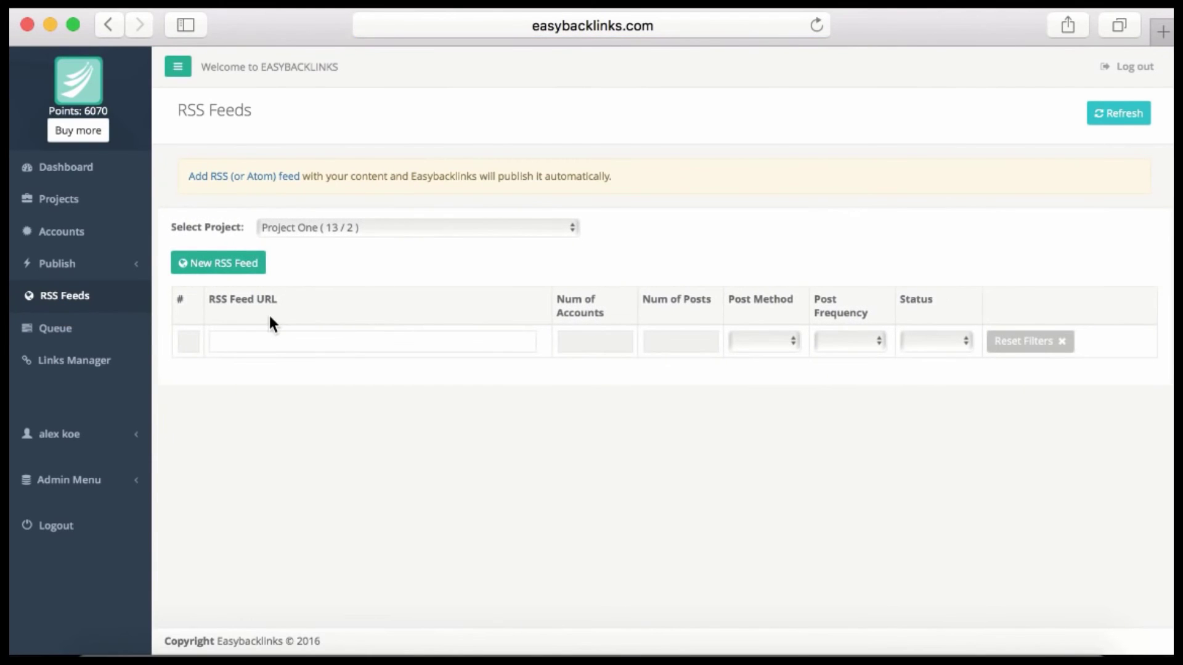
pyautogui.click(327, 233)
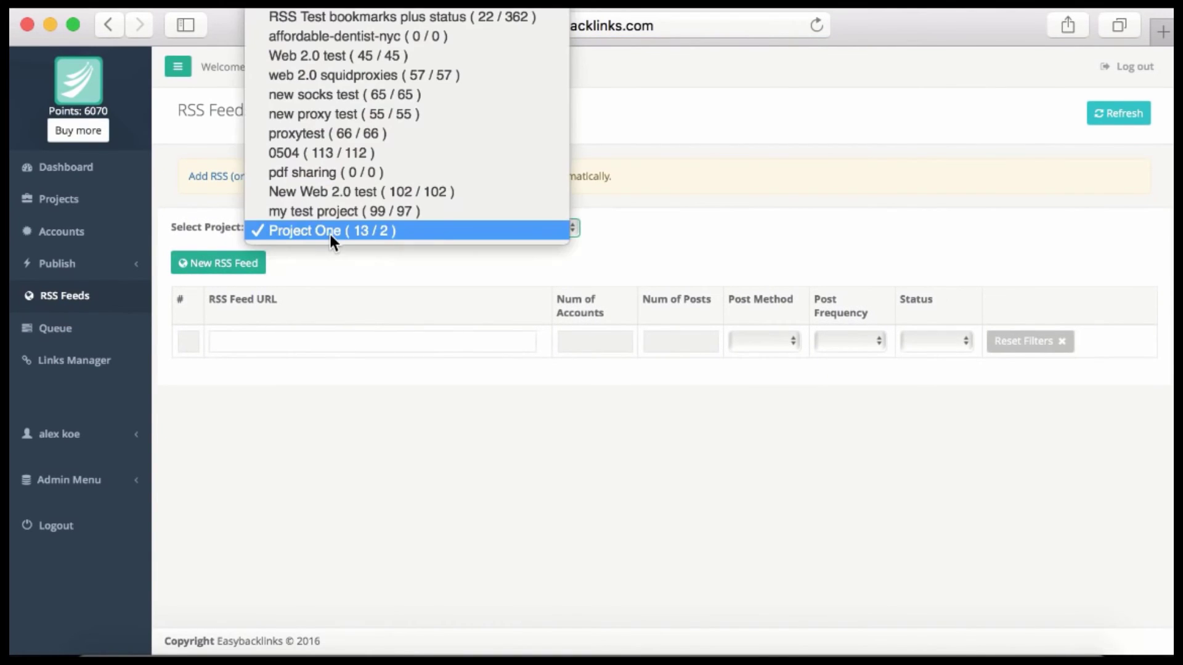
pyautogui.click(415, 21)
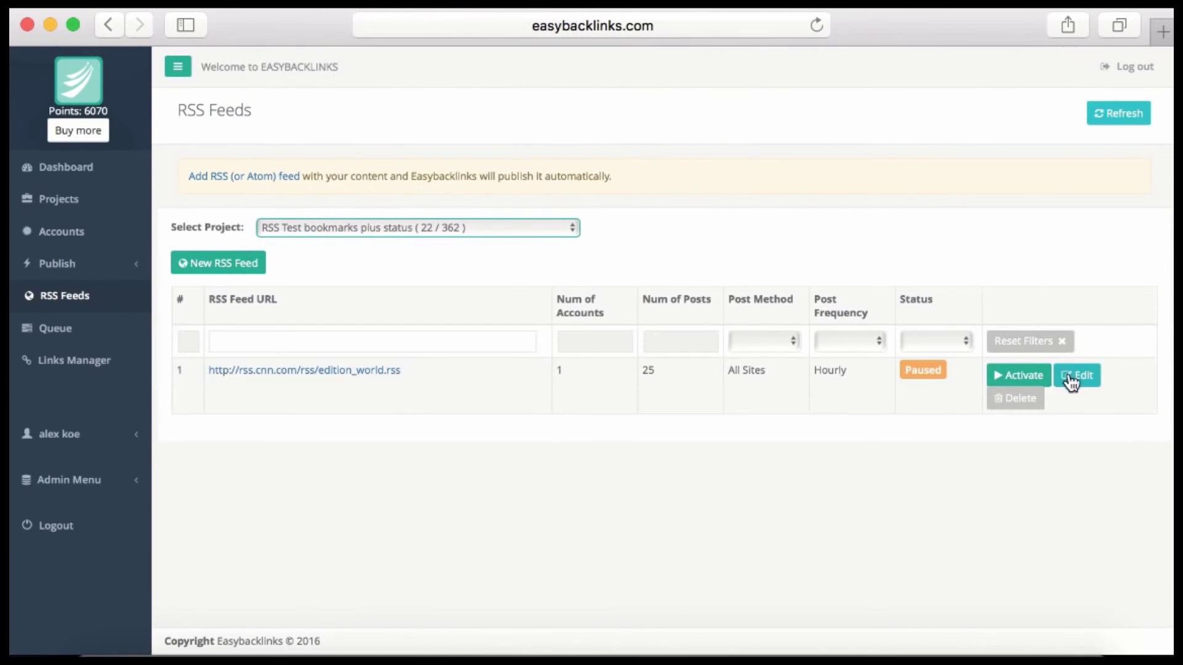
# Step: Edit the CNN world feed, keeping its URL and posting options, to post through all accounts
pyautogui.click(1075, 377)
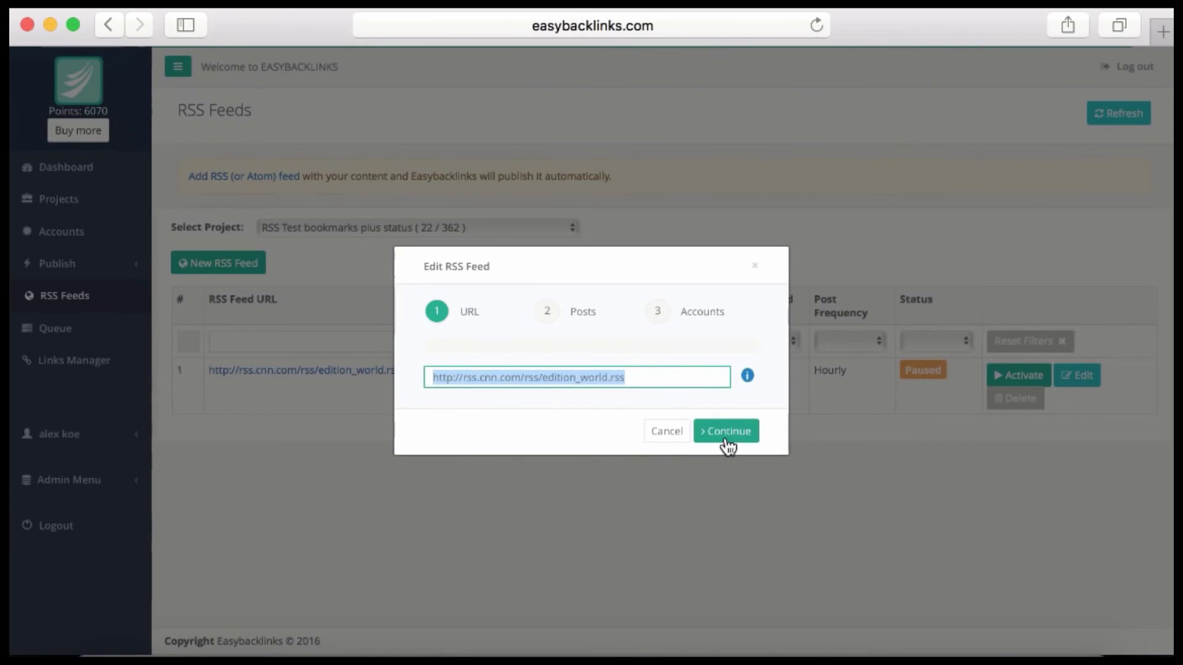
pyautogui.click(727, 438)
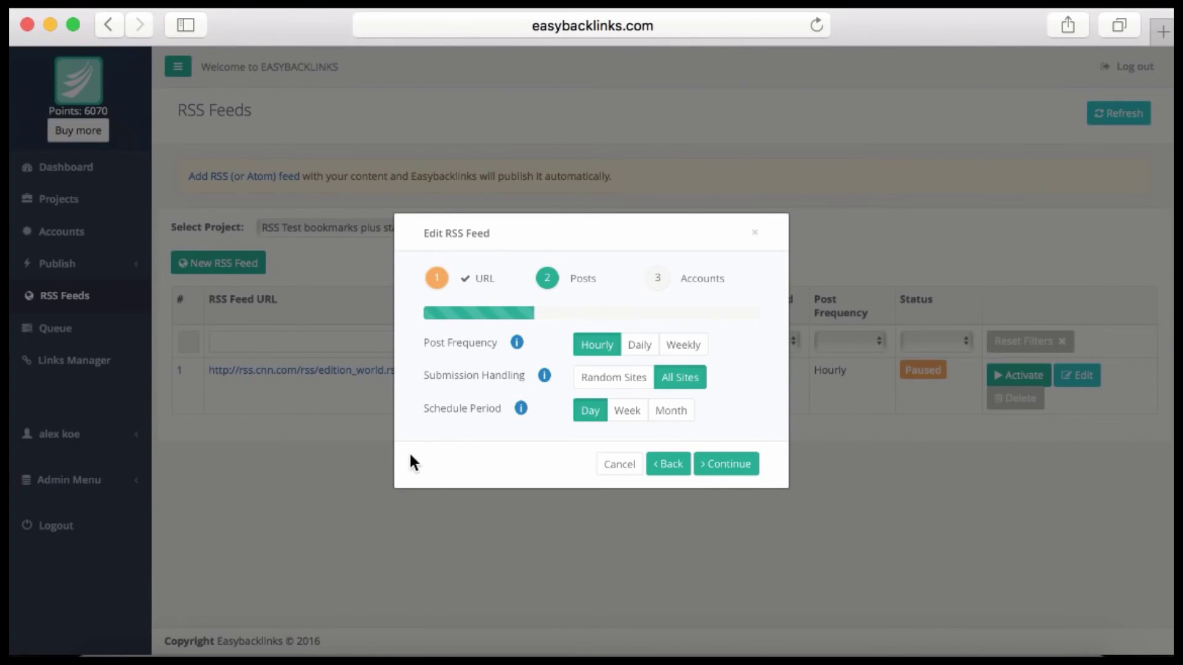
pyautogui.click(732, 465)
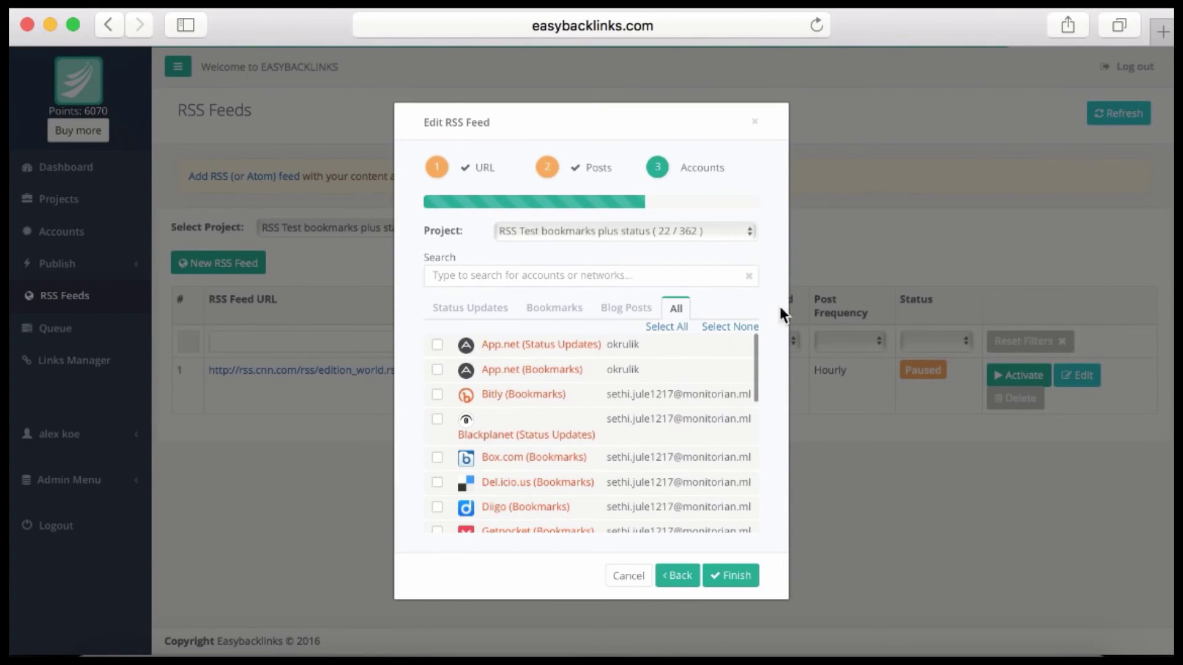
pyautogui.moveTo(753, 354); pyautogui.dragTo(785, 327)
pyautogui.click(666, 327)
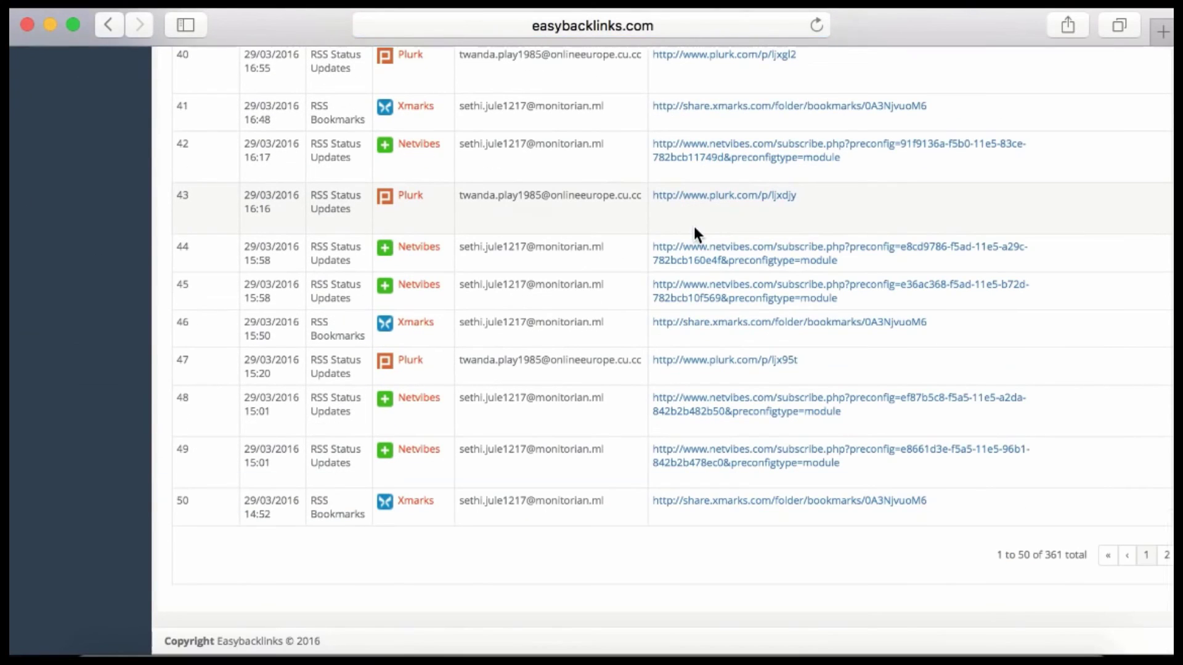
# Step: Scroll the published links table back to the newest April 2016 entries
pyautogui.scroll(5, 441, 534)
pyautogui.scroll(15, 468, 505)
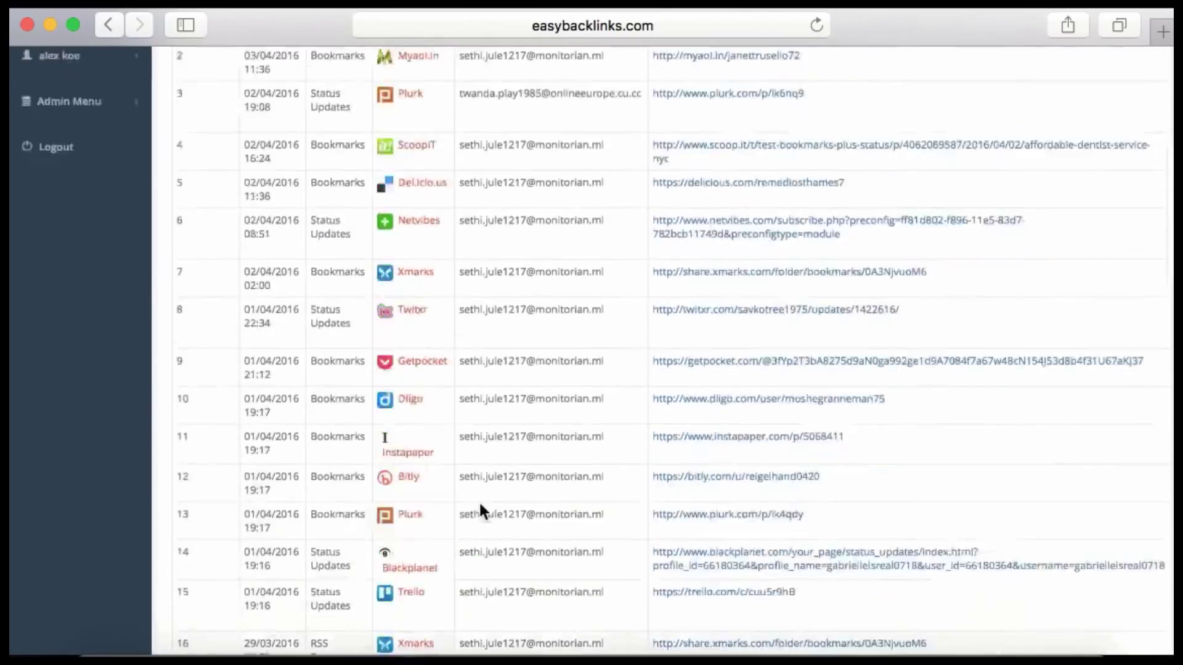
pyautogui.scroll(-5, 483, 500)
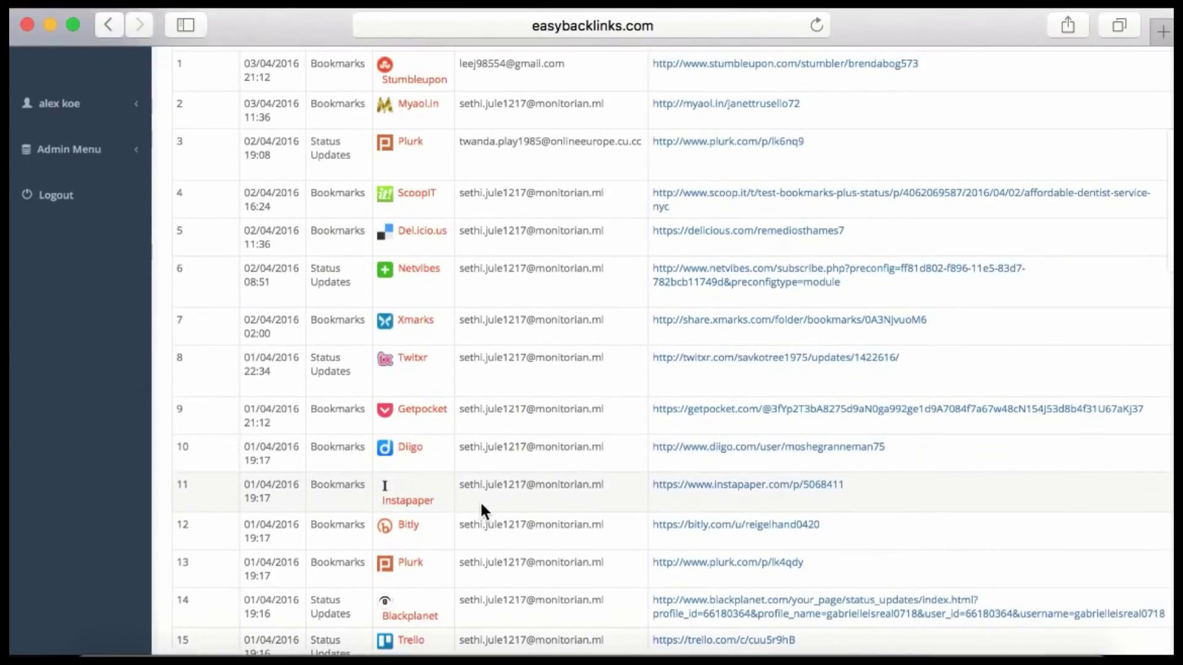